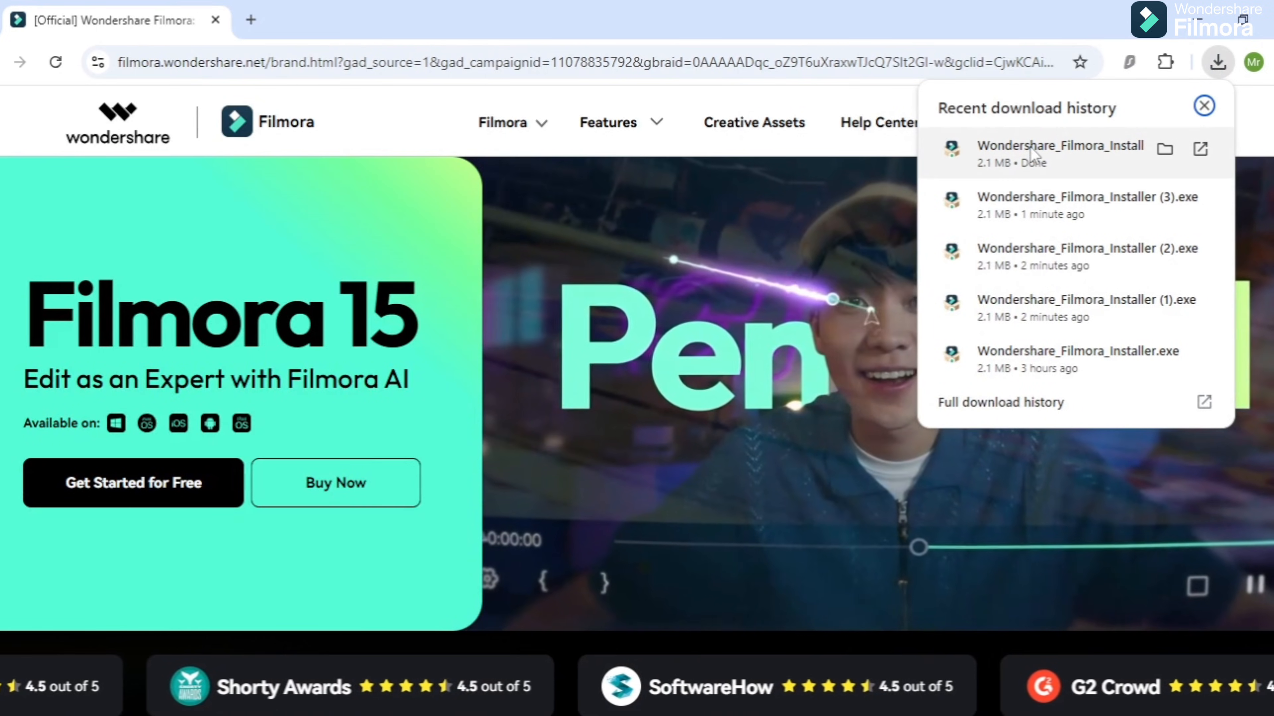
Run the latest downloaded Wondershare Filmora installer and create a new 16:9 project in Filmora
left_click(1029, 153)
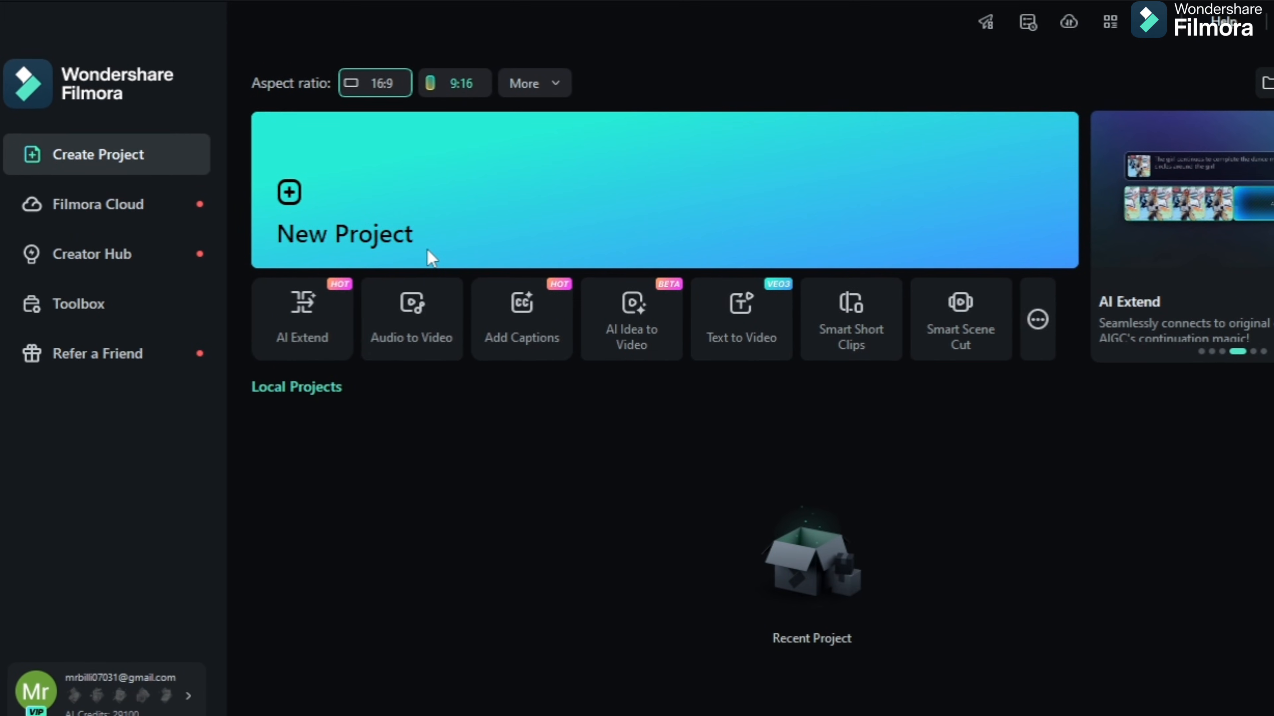
left_click(296, 198)
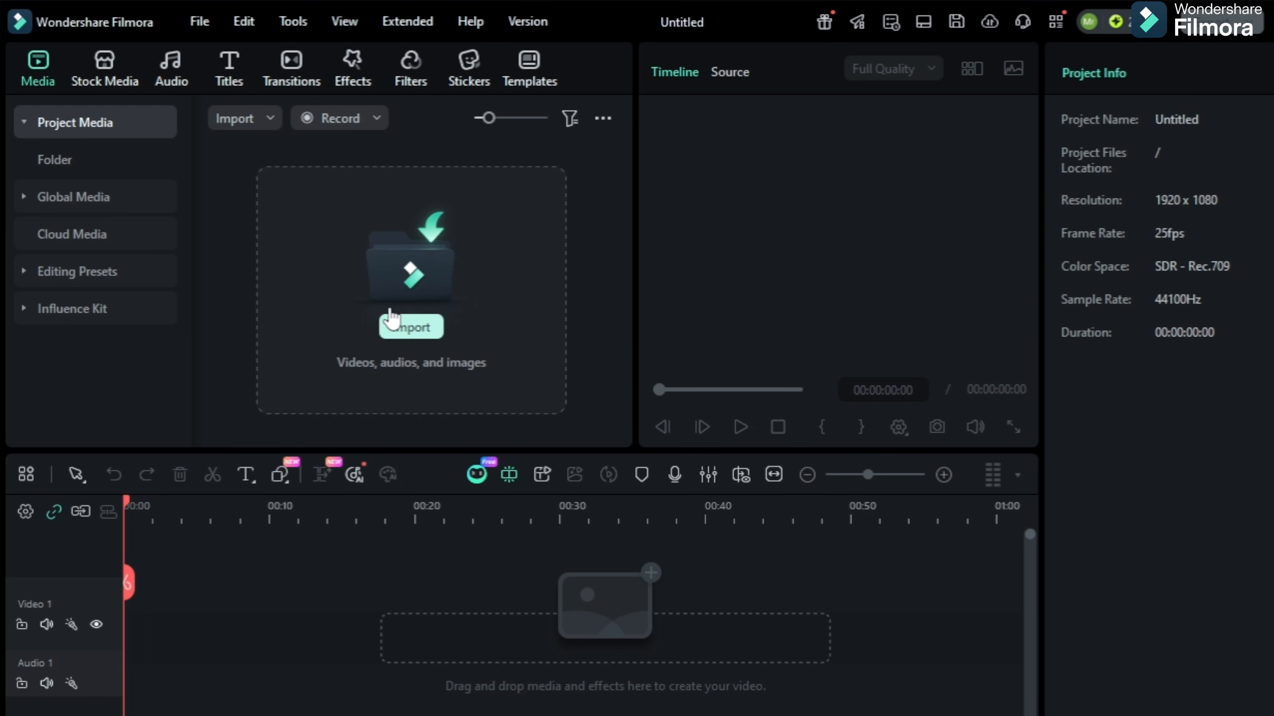
Submit the picture of the couple outside the car showroom to AI Image to Video as a single image cropped to 16:9
left_click(111, 76)
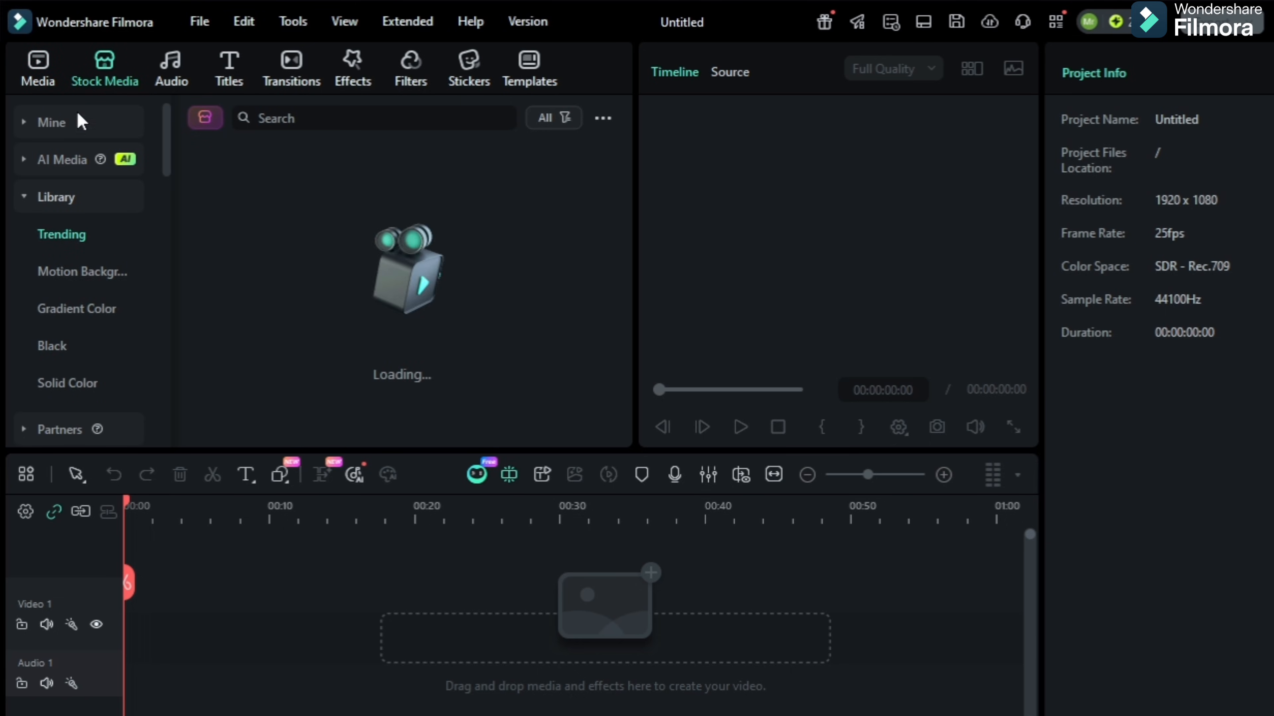
left_click(71, 164)
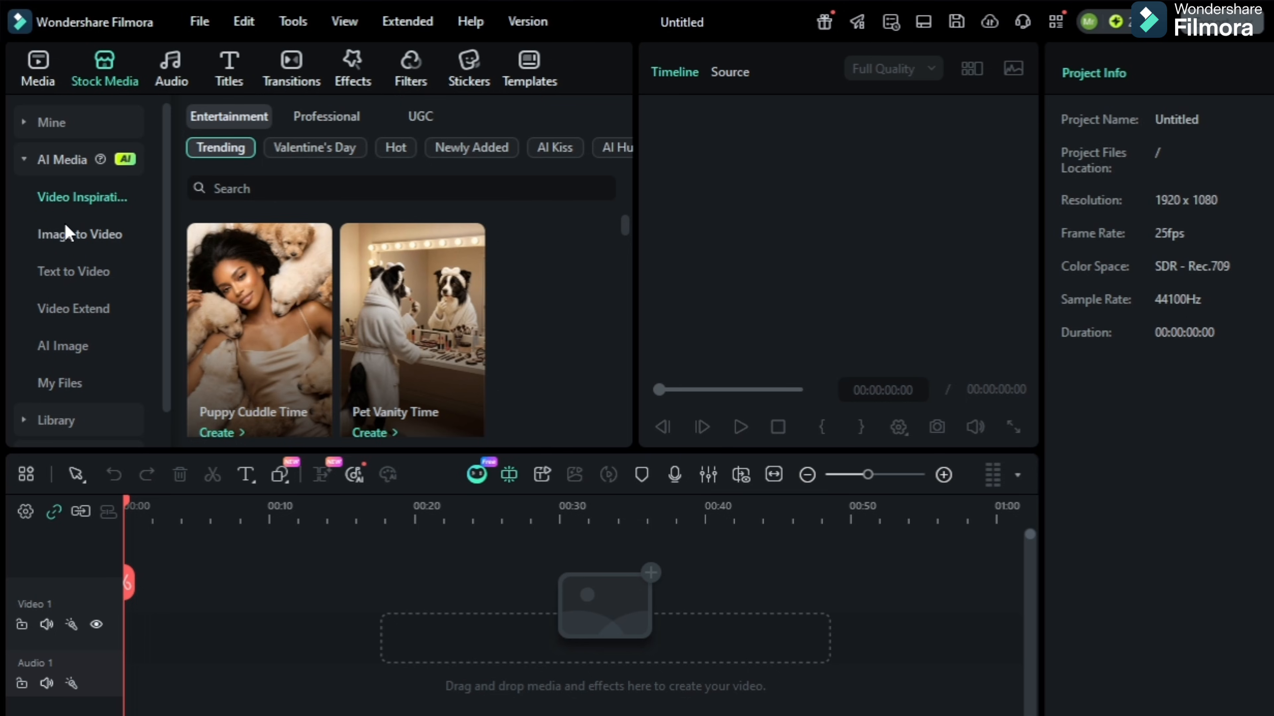
left_click(106, 237)
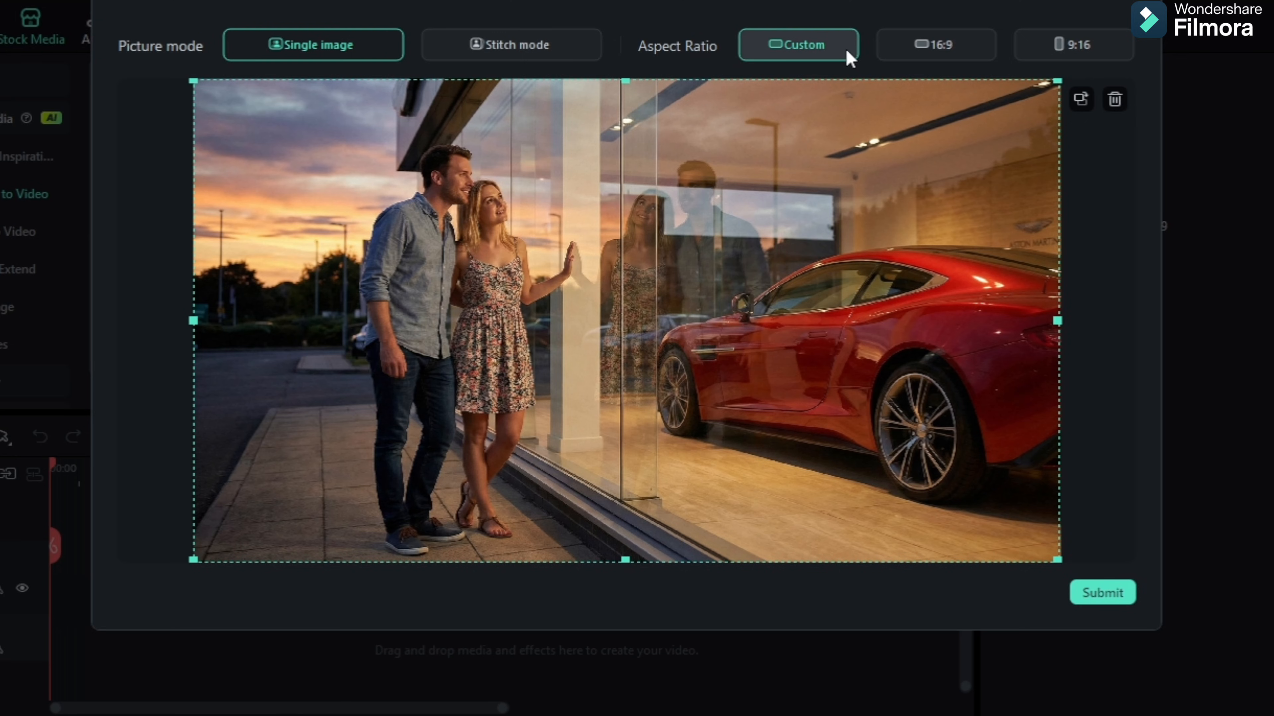
left_click(920, 49)
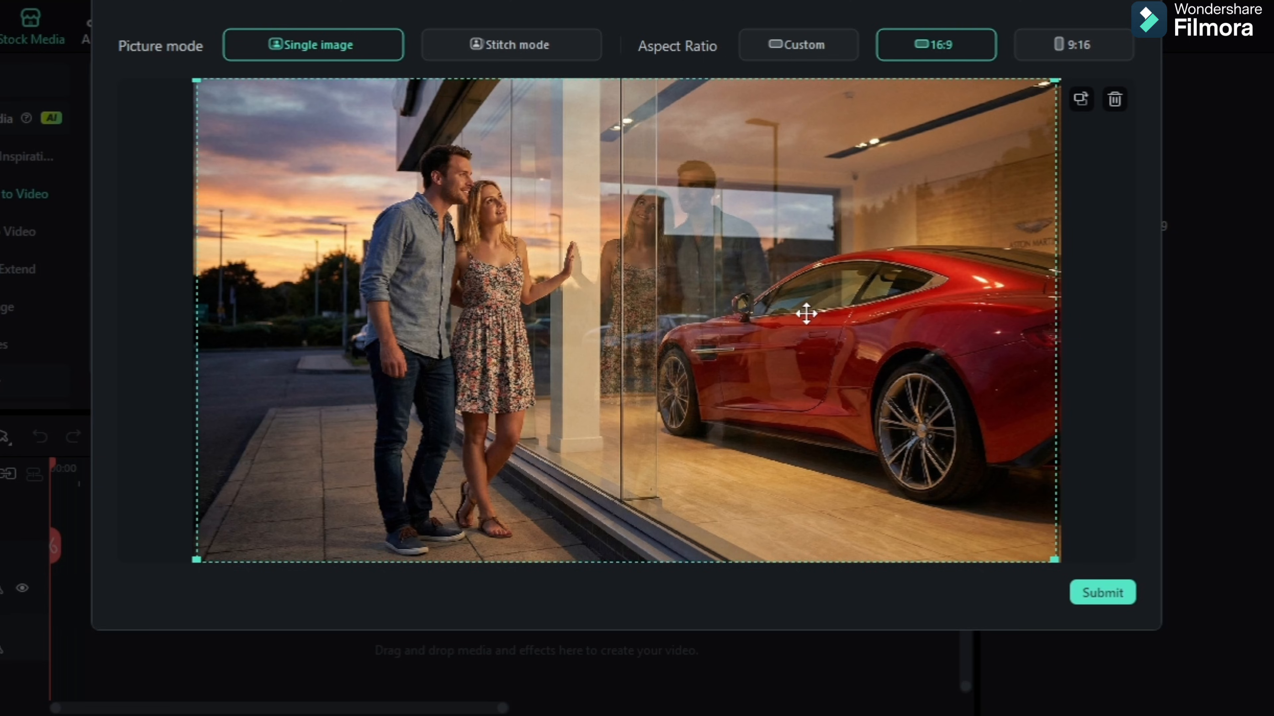
left_click(1106, 594)
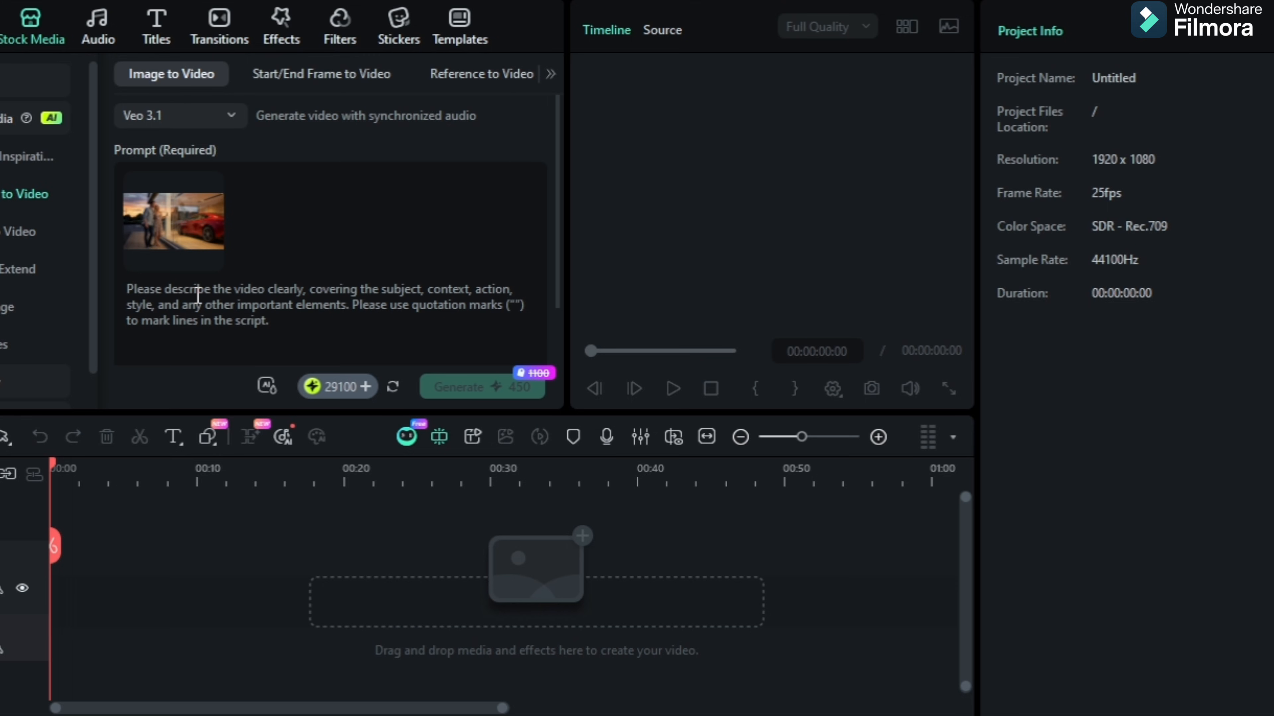
Generate a Veo 3.1 video from a prompt about a couple admiring a red sports car at sunset, and add the clip to the timeline
type("A young middle class couple stands outside a luxury car showroom at golden sunset, gazing through the glass at a metallic red sports car inside. warm golden hour light, soft reflections of hope and admiration, cinematic camera slowly pushing in, shallow depth of field, ultra realistic commercial style, 4k HDR, romantic atmosphere.")
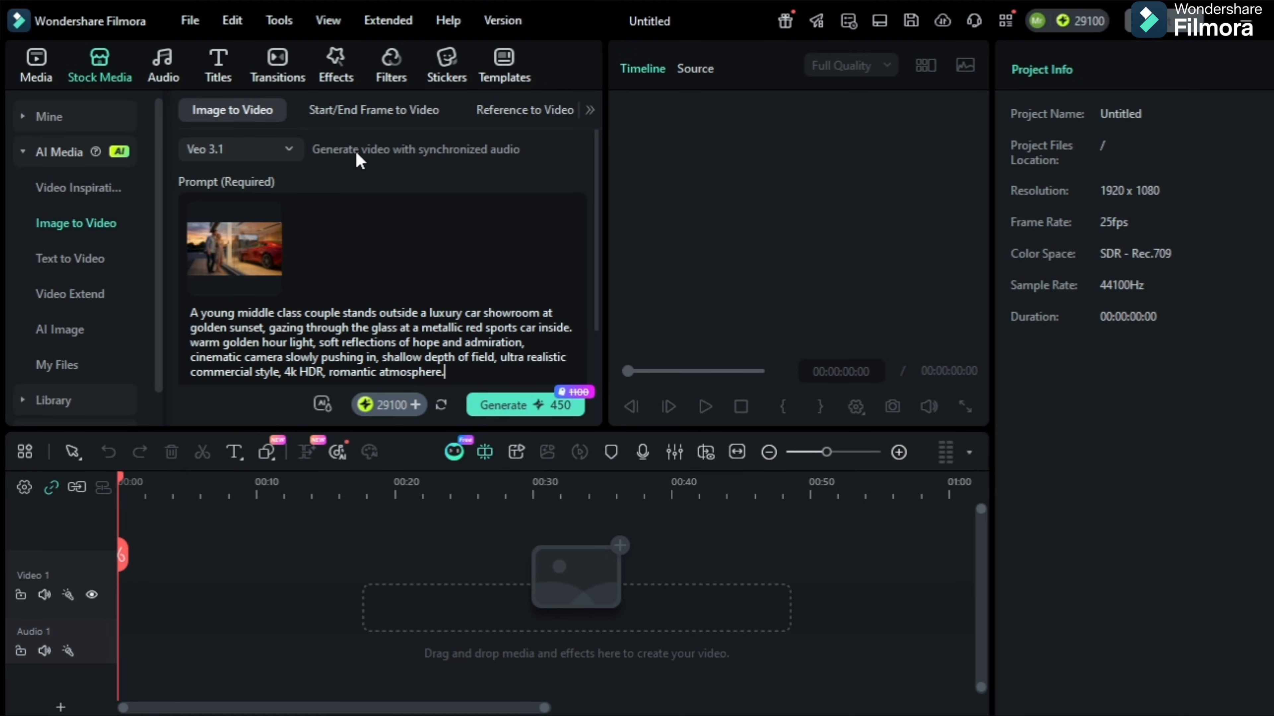
left_click(258, 149)
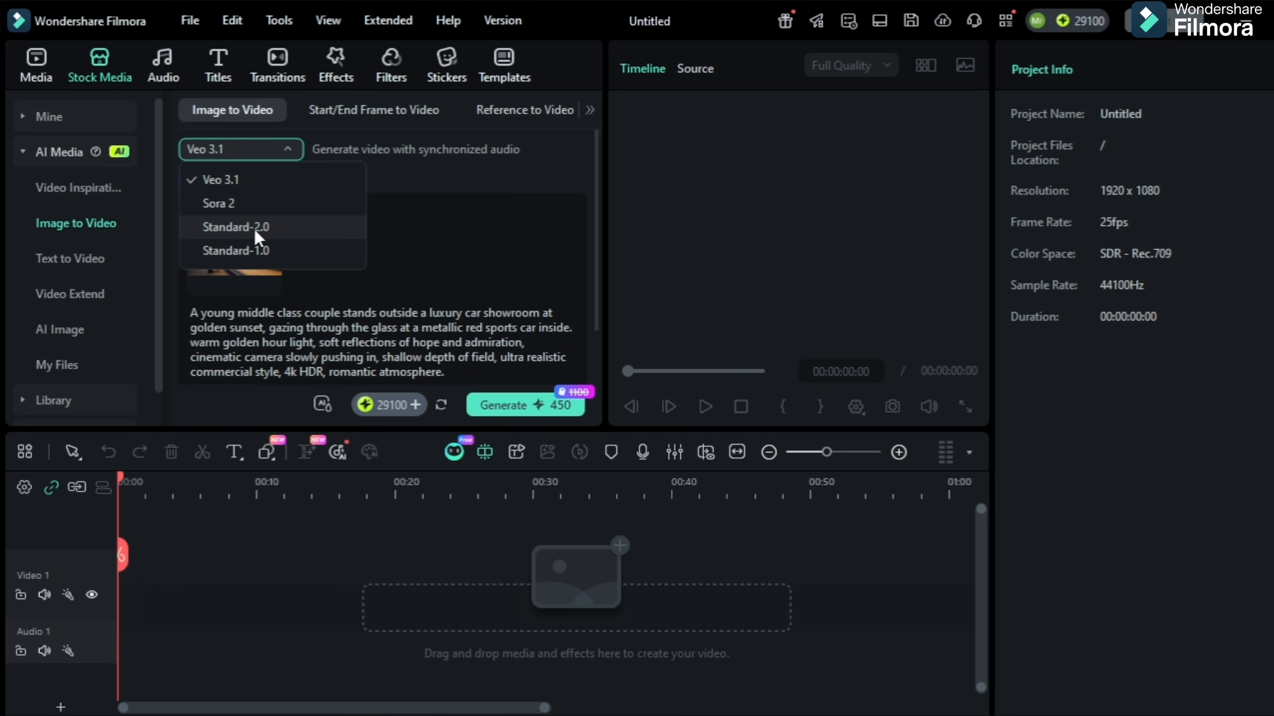
left_click(244, 181)
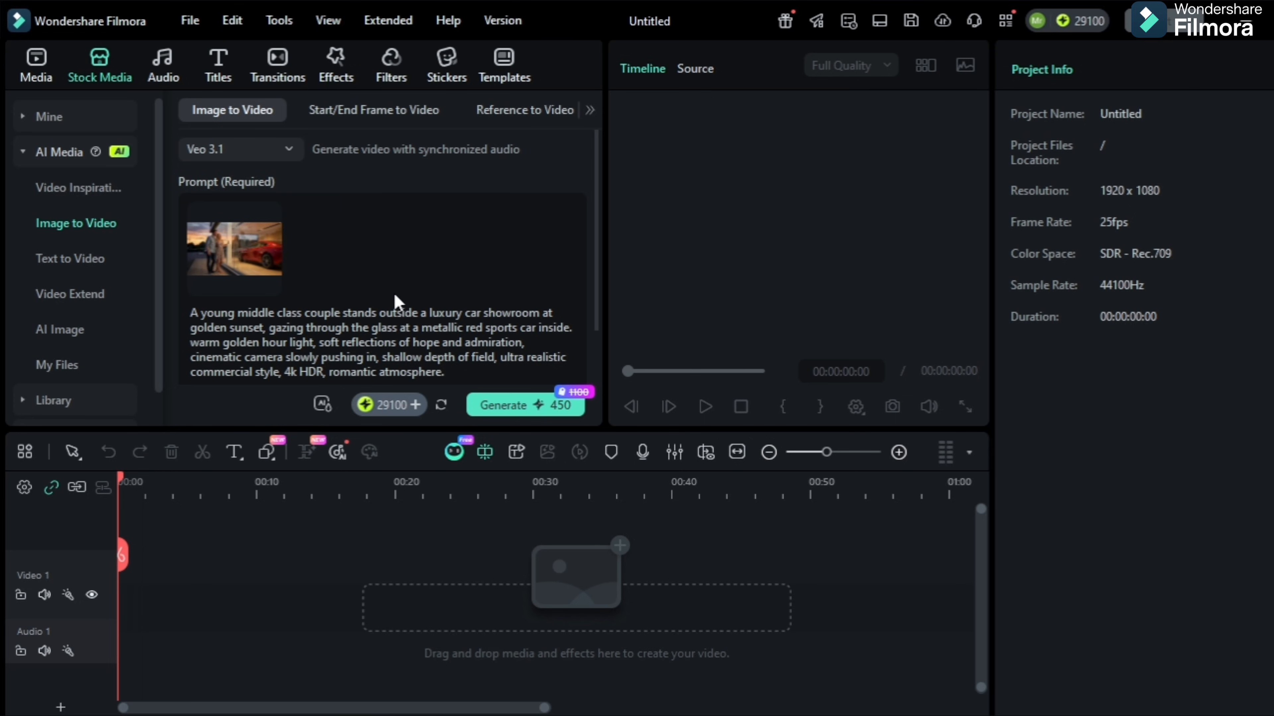
left_click(513, 406)
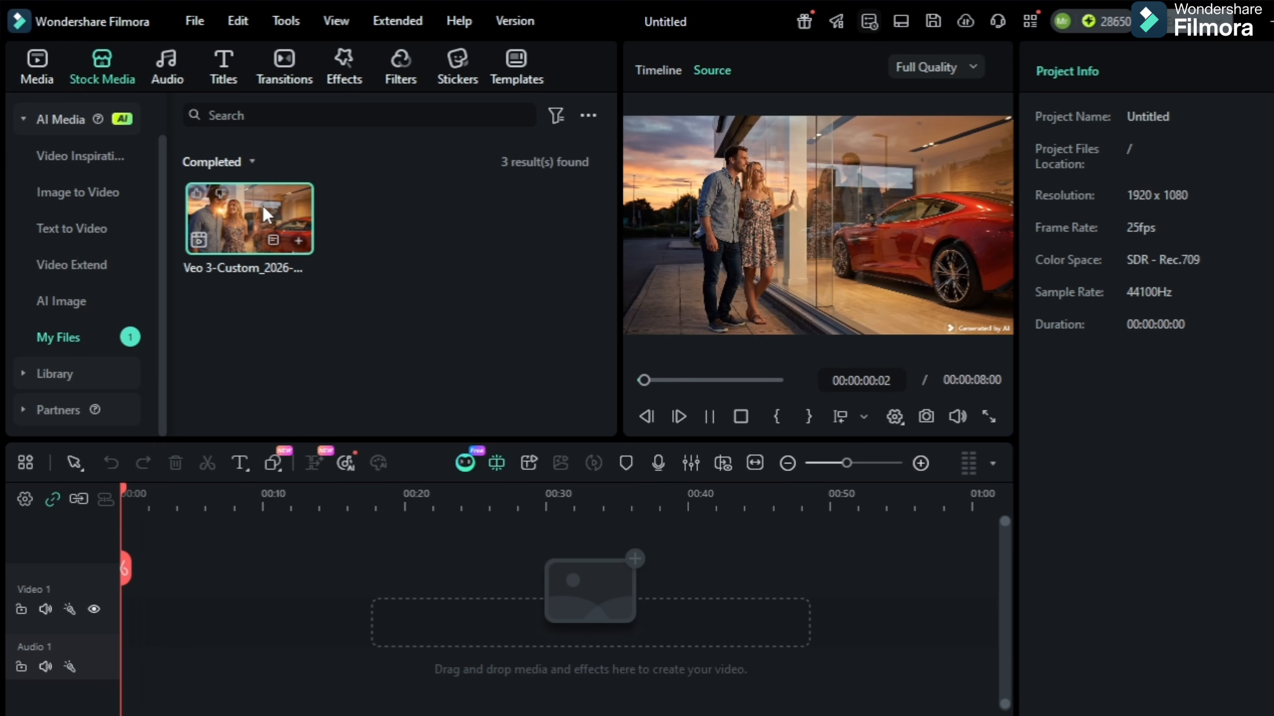
mouse_move(827, 240)
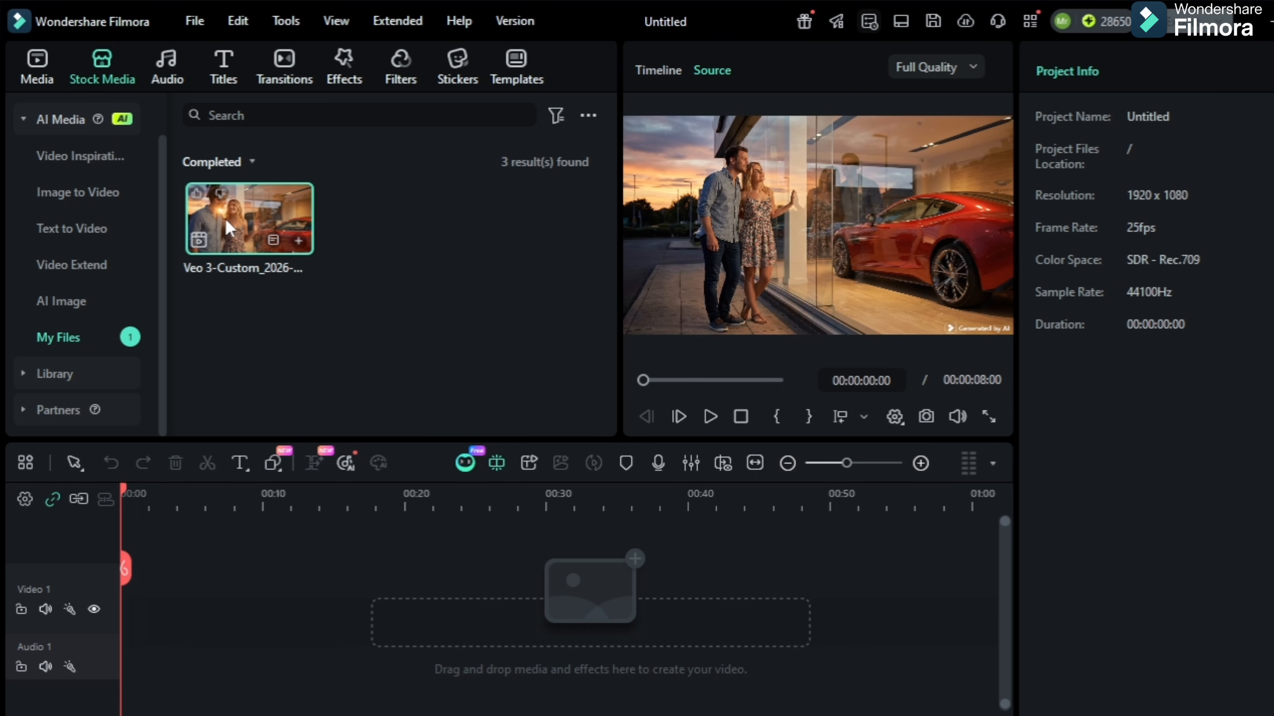
left_click(298, 240)
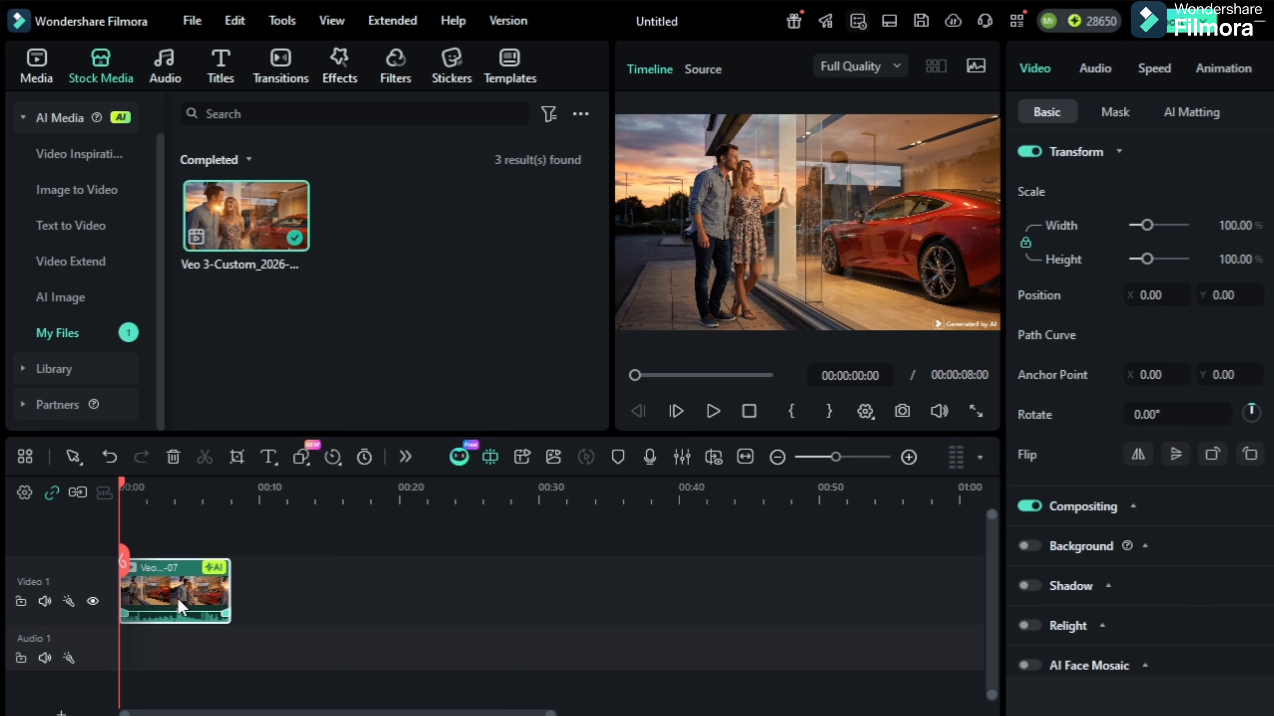
Use AI Extend on the timeline clip to generate a Veo 3.1 video with the prompt "add slow motion and zoom out camera effects."
left_click(405, 456)
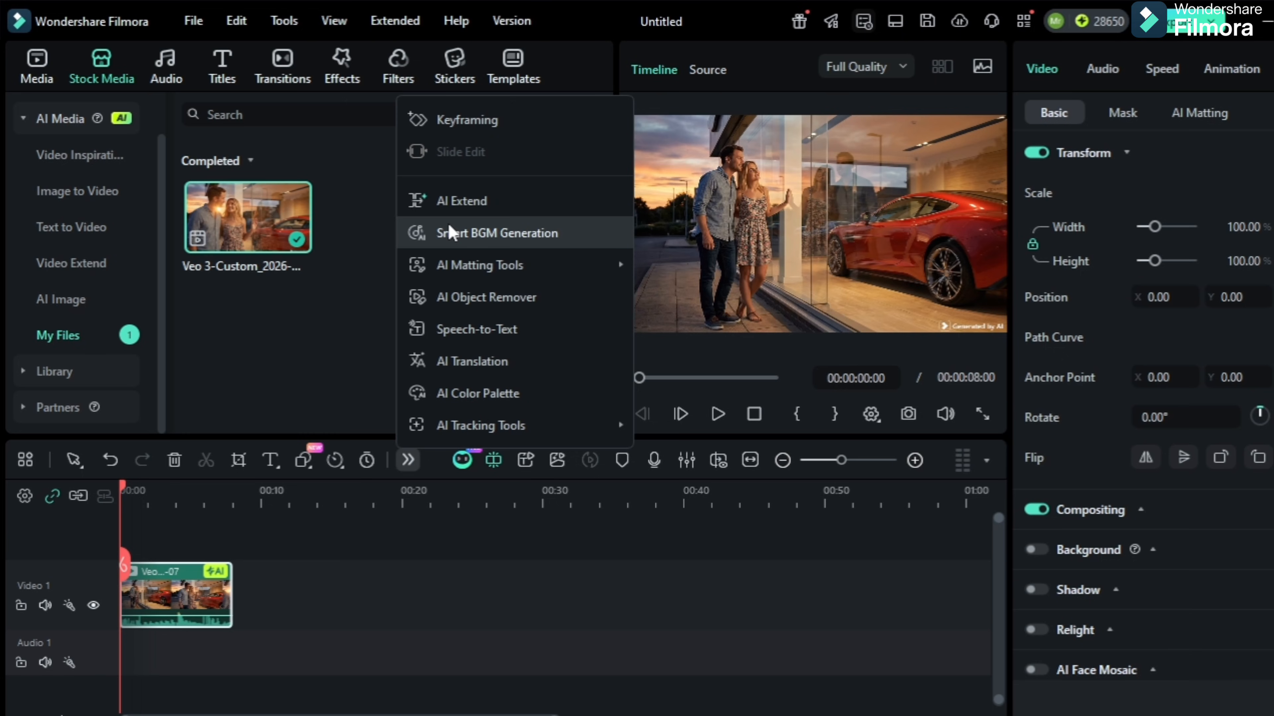
left_click(464, 203)
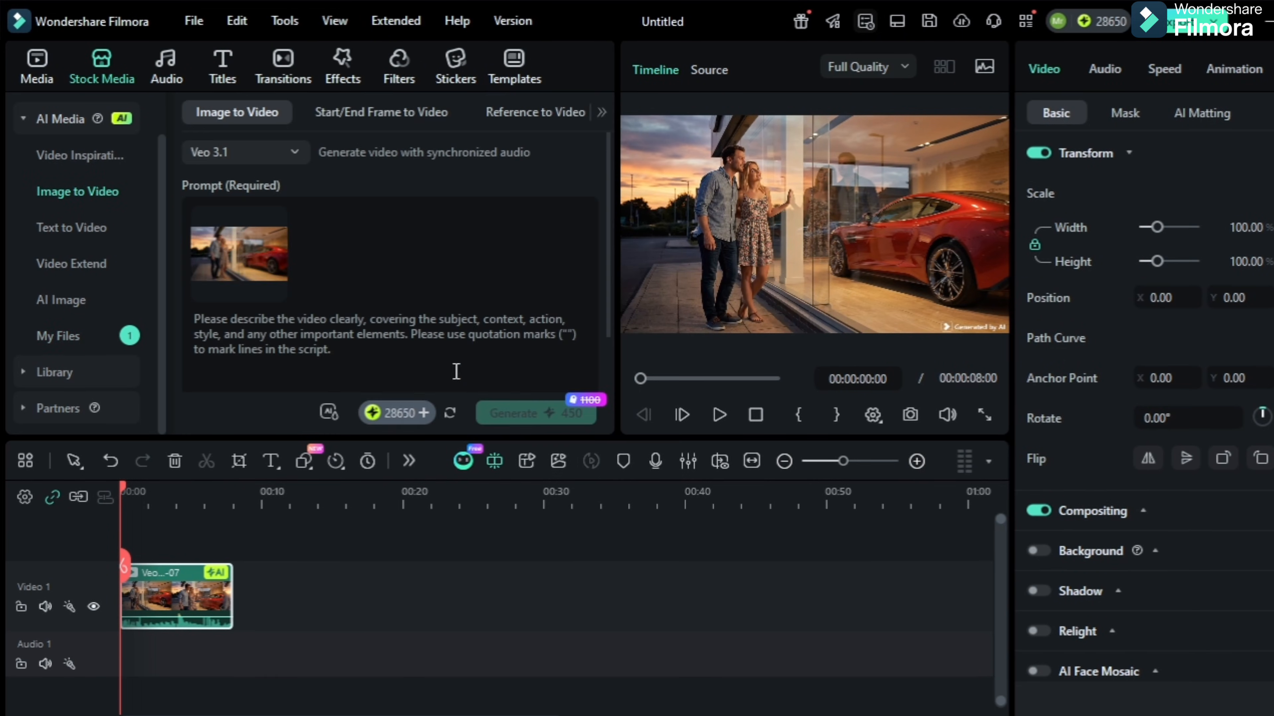
left_click(308, 325)
type("add")
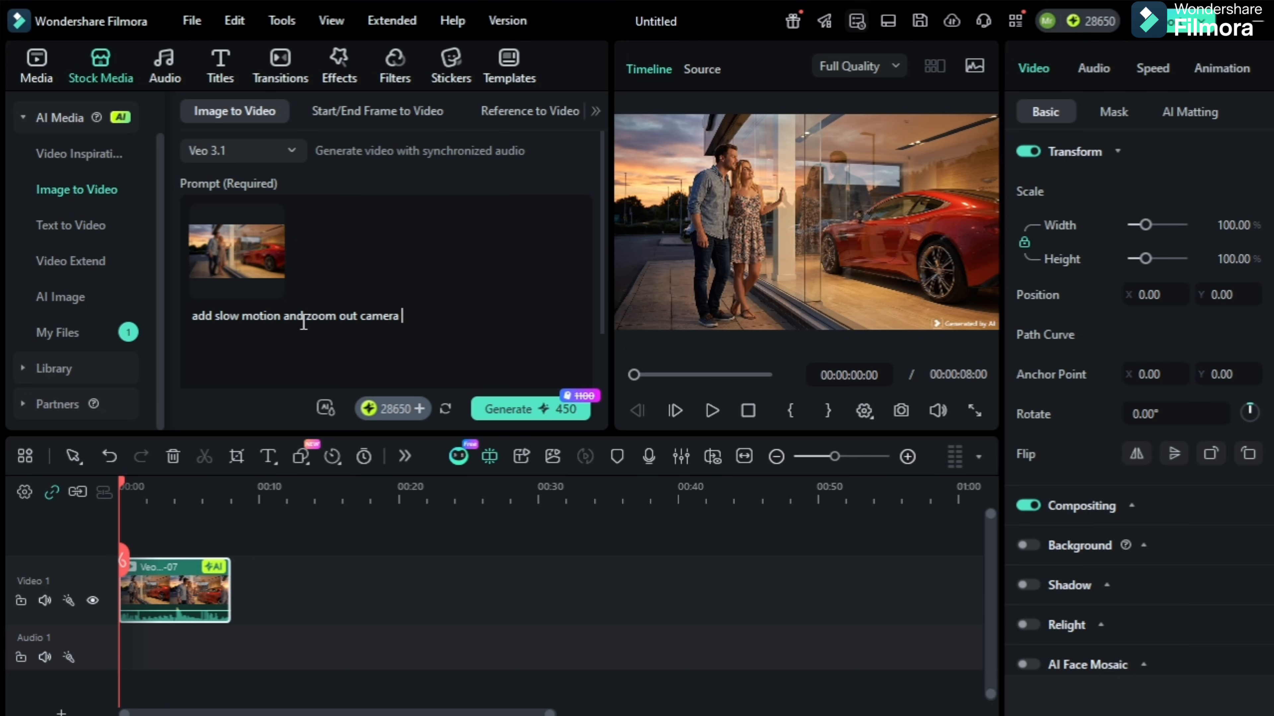
type("effects.")
left_click(549, 417)
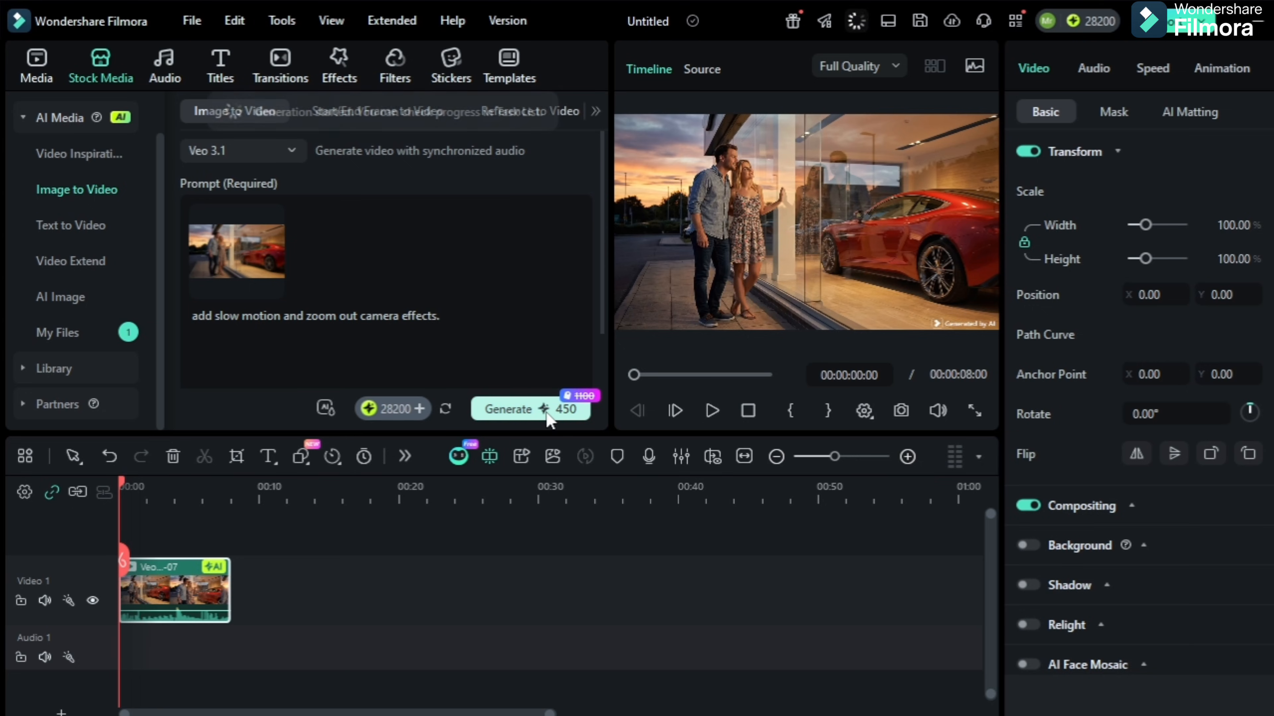
Check the generation progress, preview both generated showroom clips, and add the new zoomed-out clip after the first one on the timeline
left_click(854, 25)
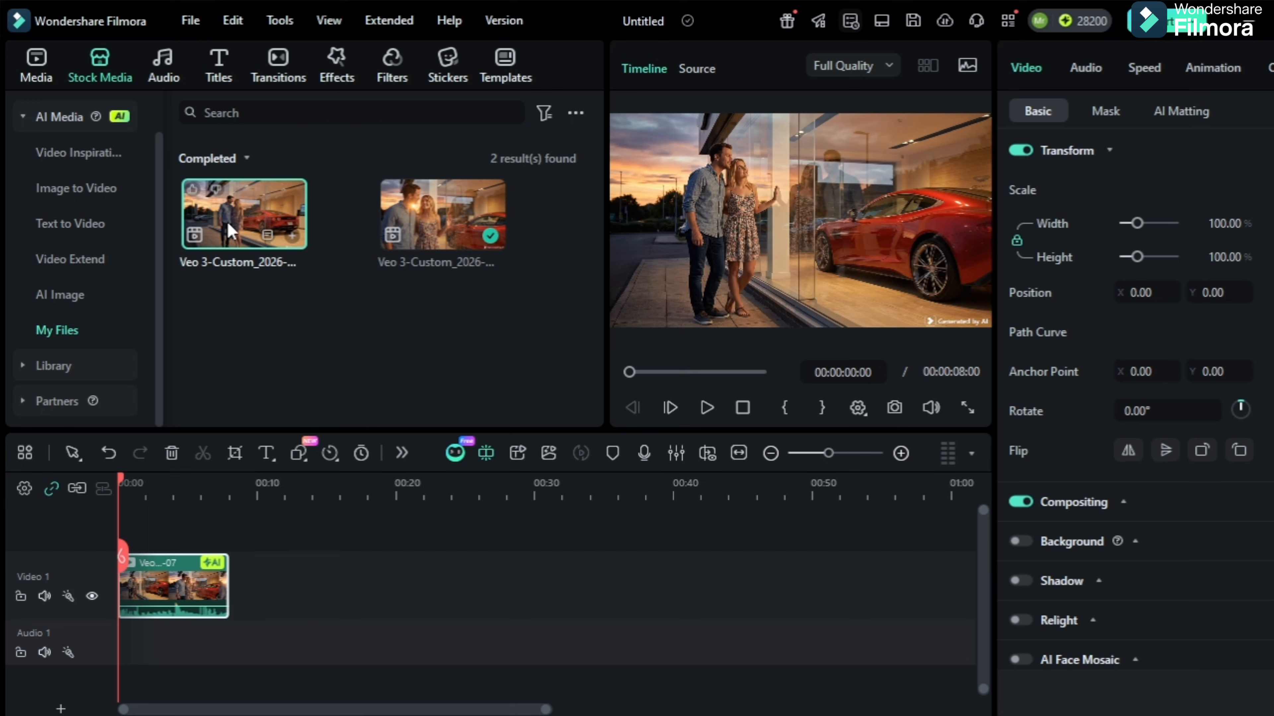
double_click(229, 231)
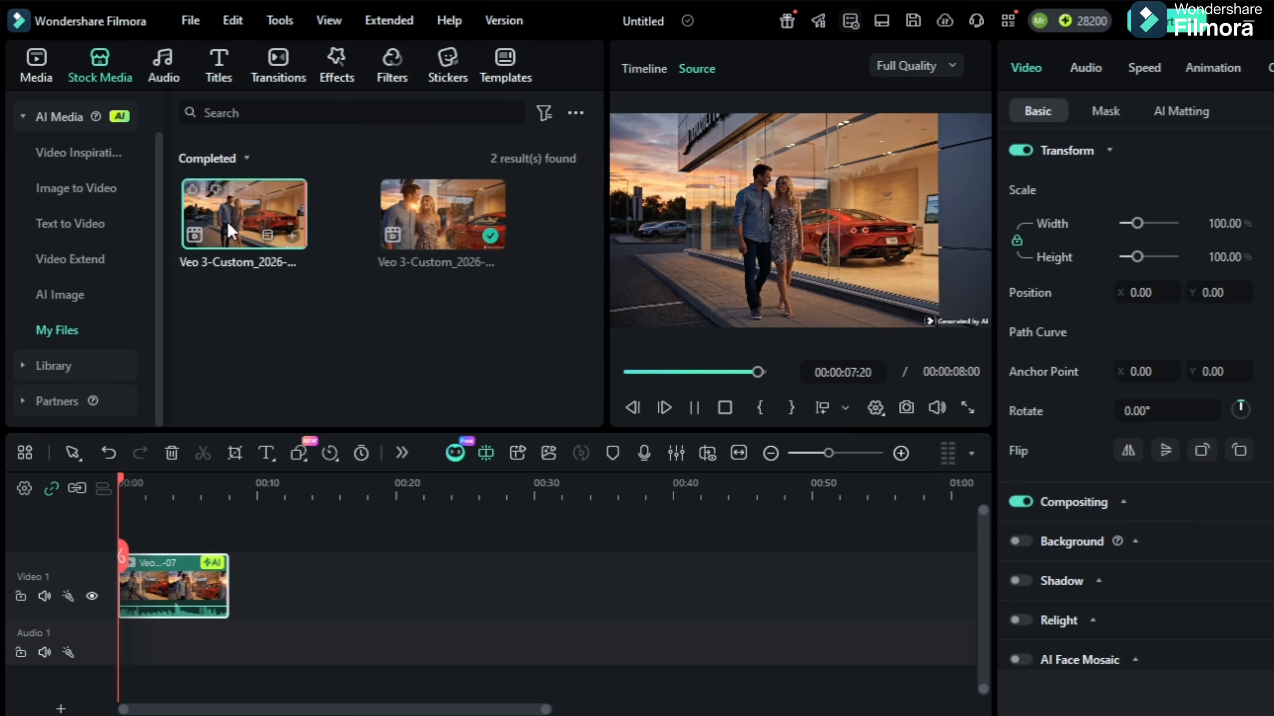
left_click(486, 210)
left_click(480, 211)
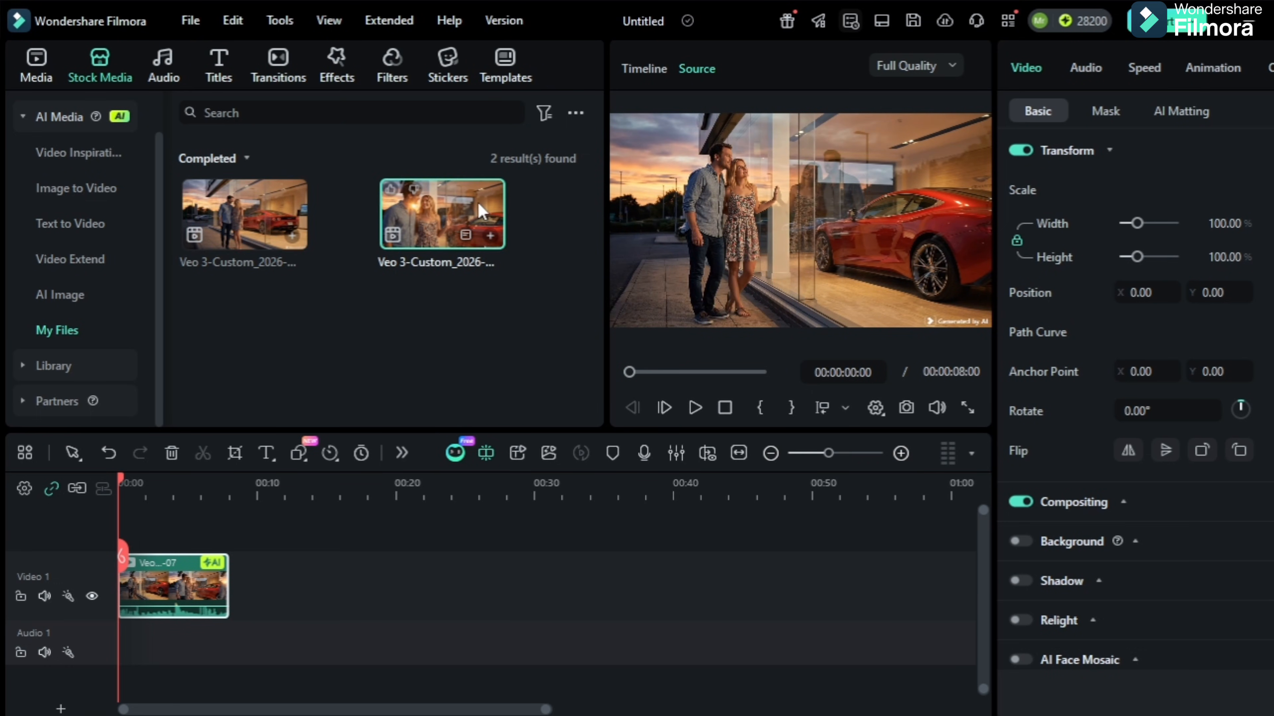
double_click(256, 214)
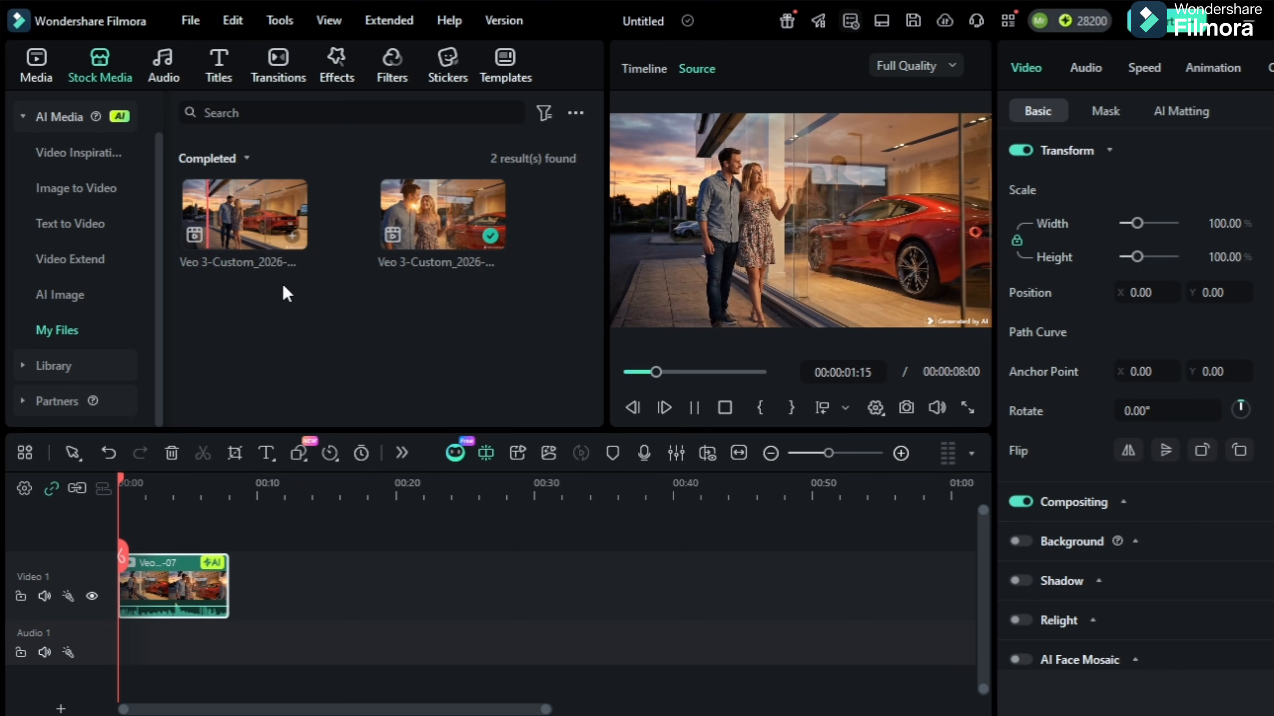
left_click(296, 243)
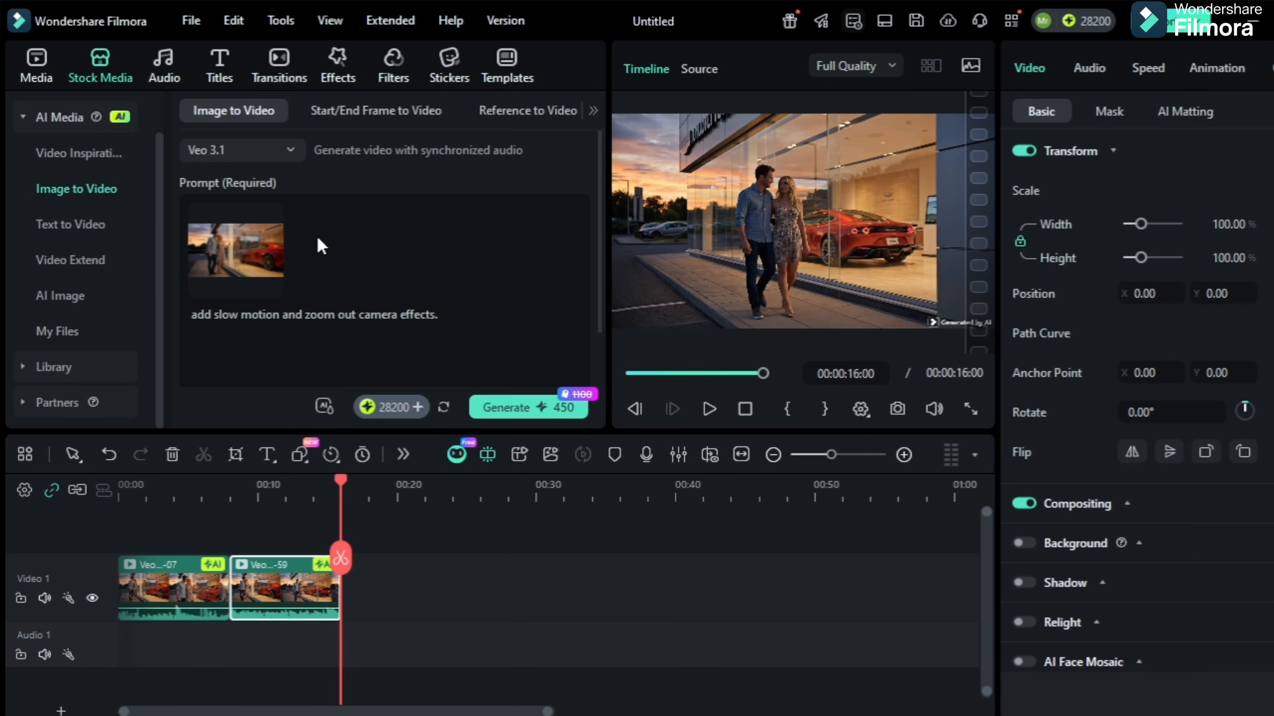
Apply the Dissolve transition to the start and end of the second timeline clip
left_click(392, 59)
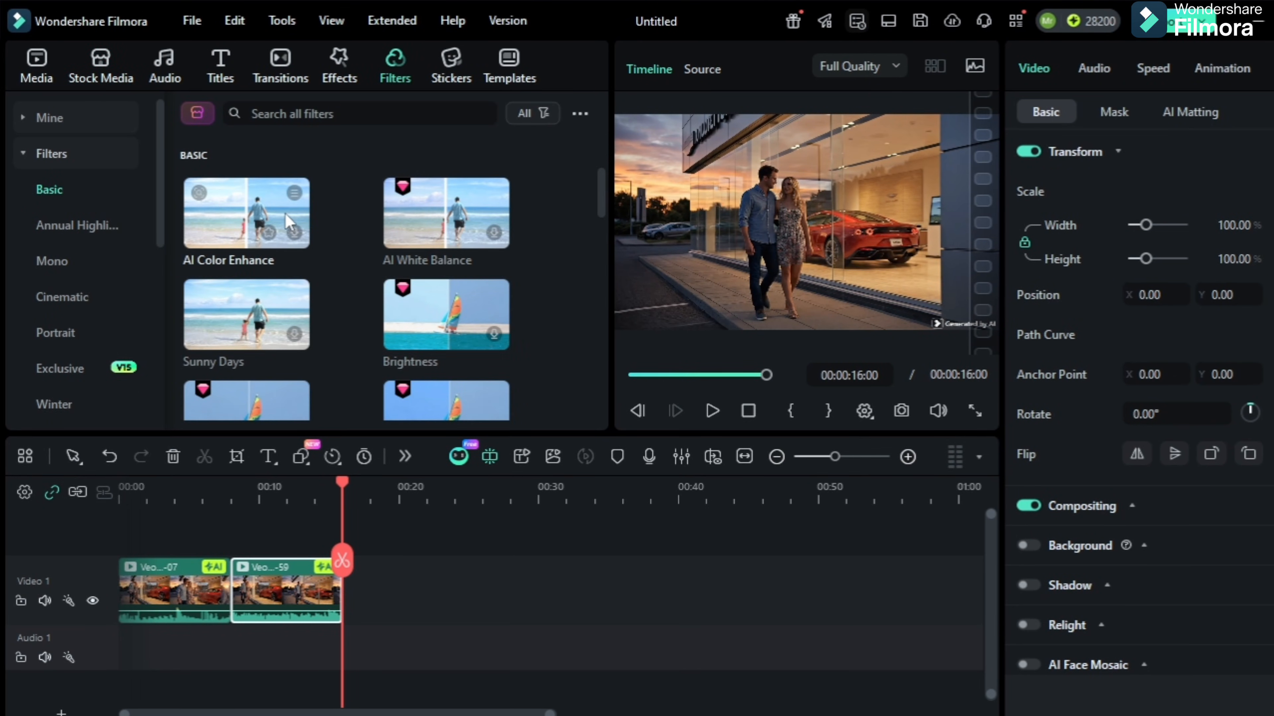
left_click(331, 61)
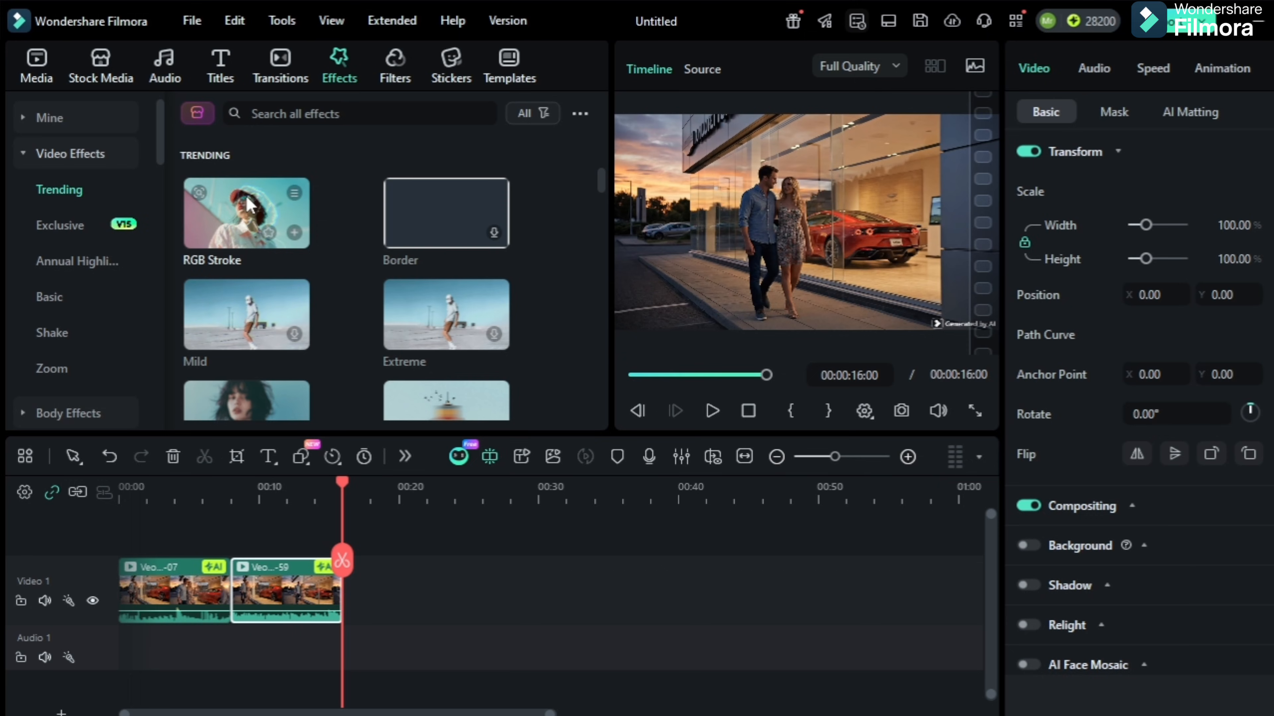
left_click(275, 71)
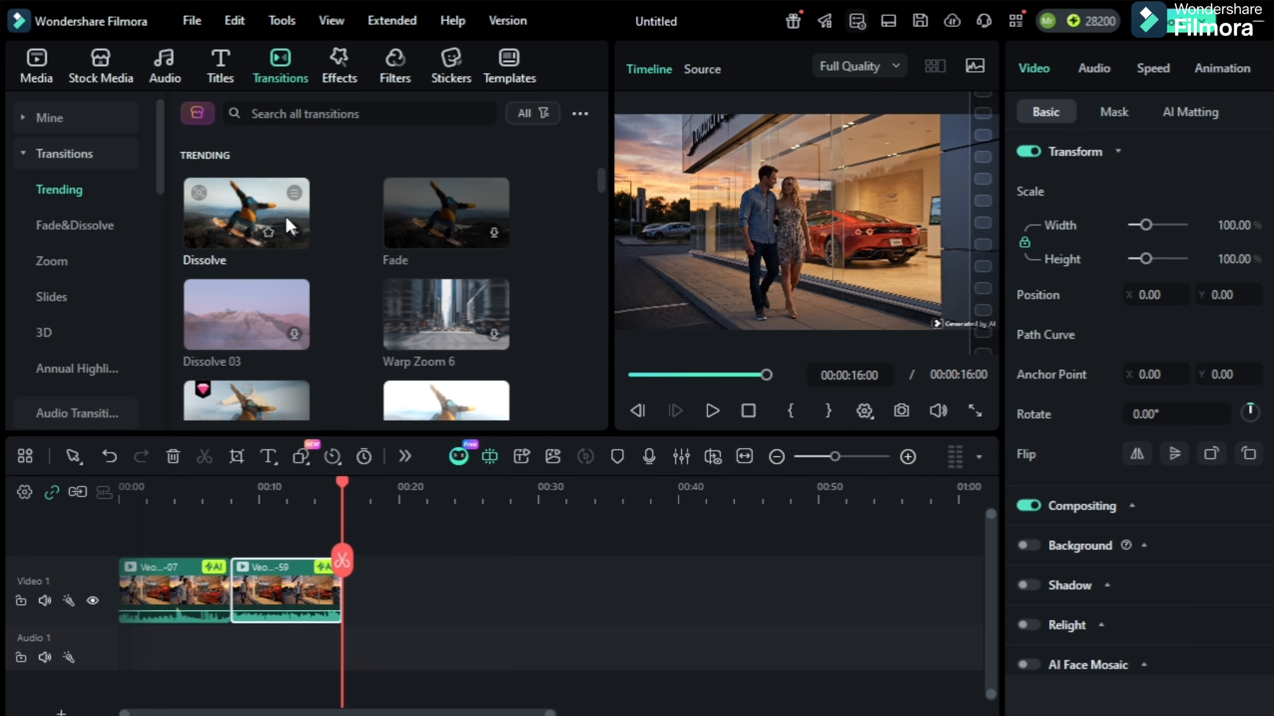
left_click(257, 210)
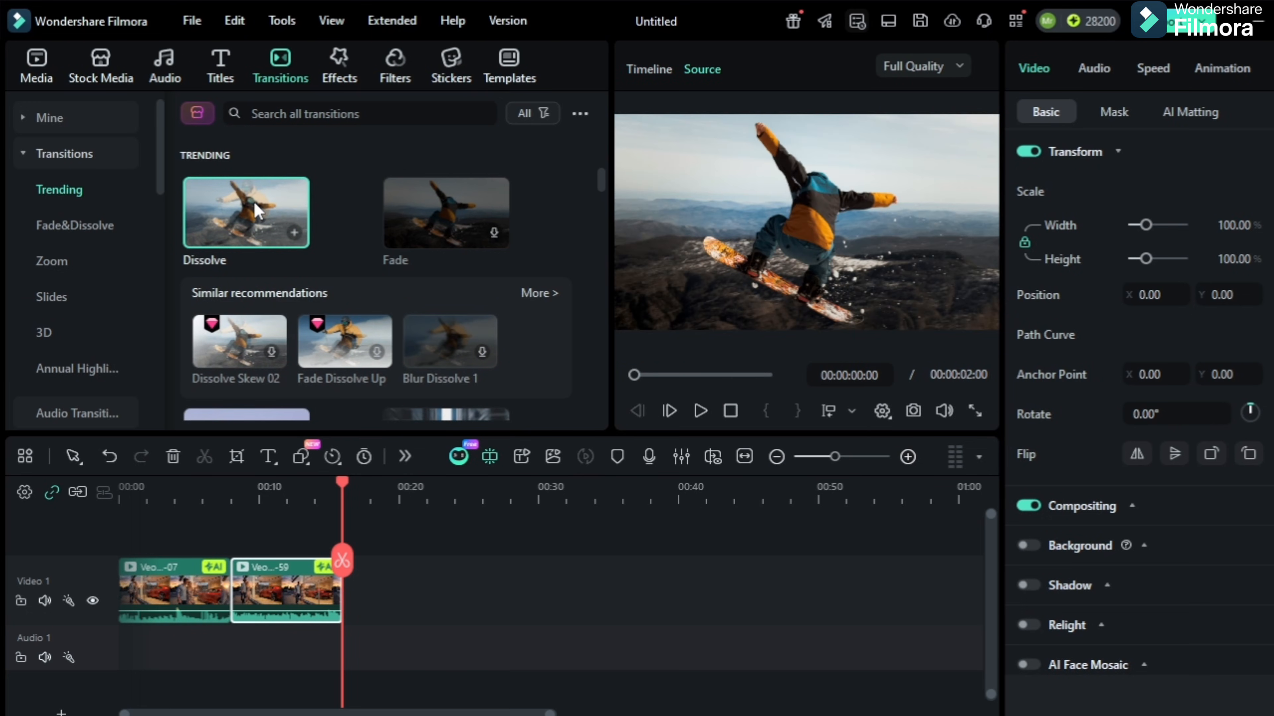
left_click(312, 490)
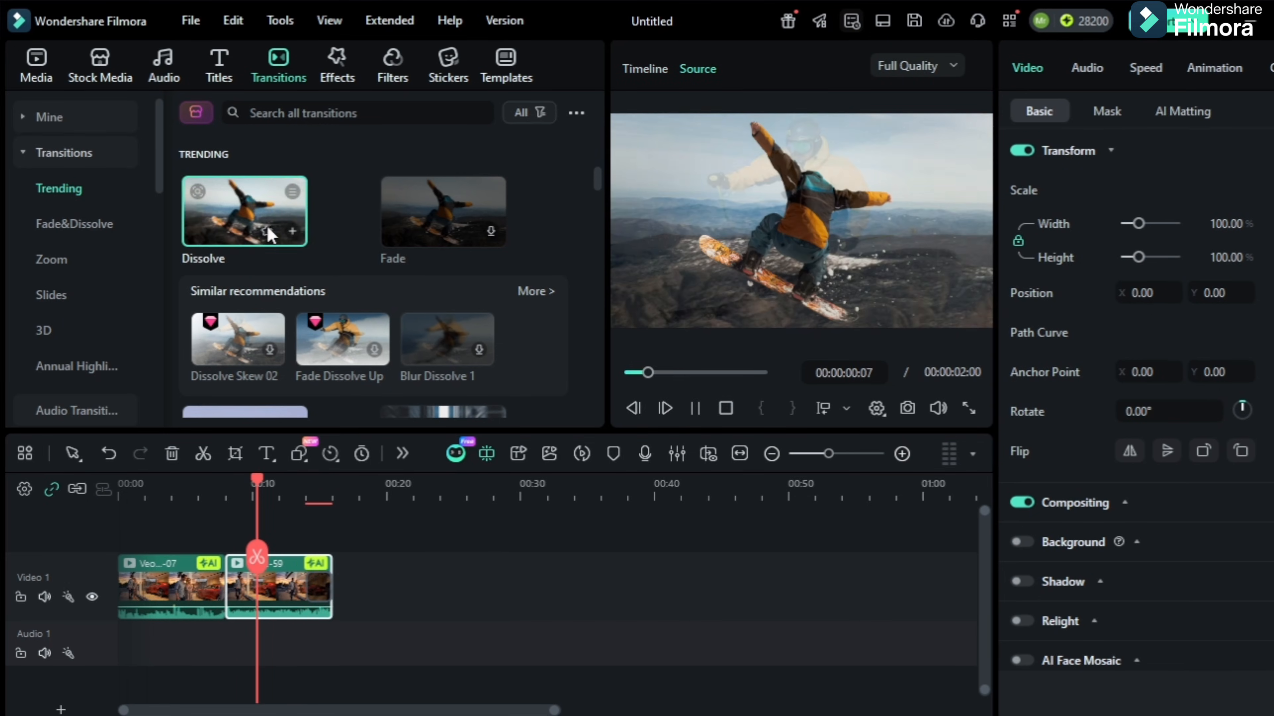
left_click_drag(269, 232, 253, 601)
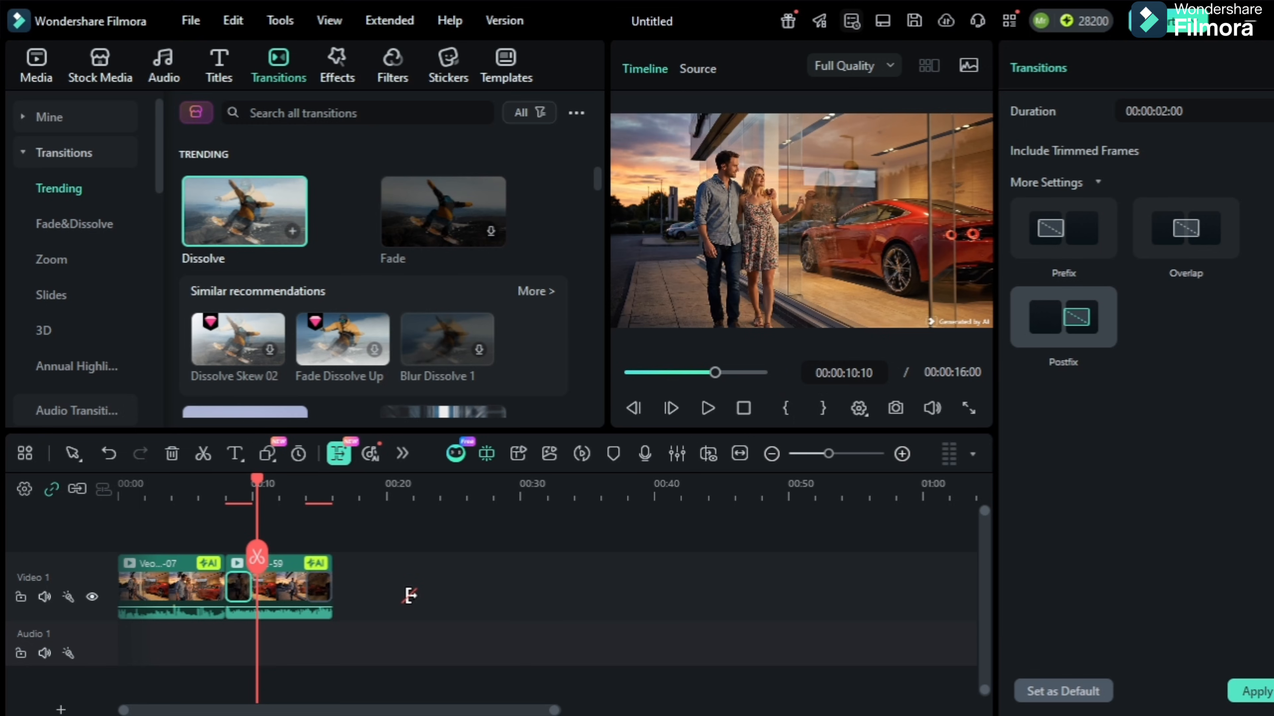
Play the timeline from about 00:00:06:04 to review the Dissolve transitions
left_click(402, 591)
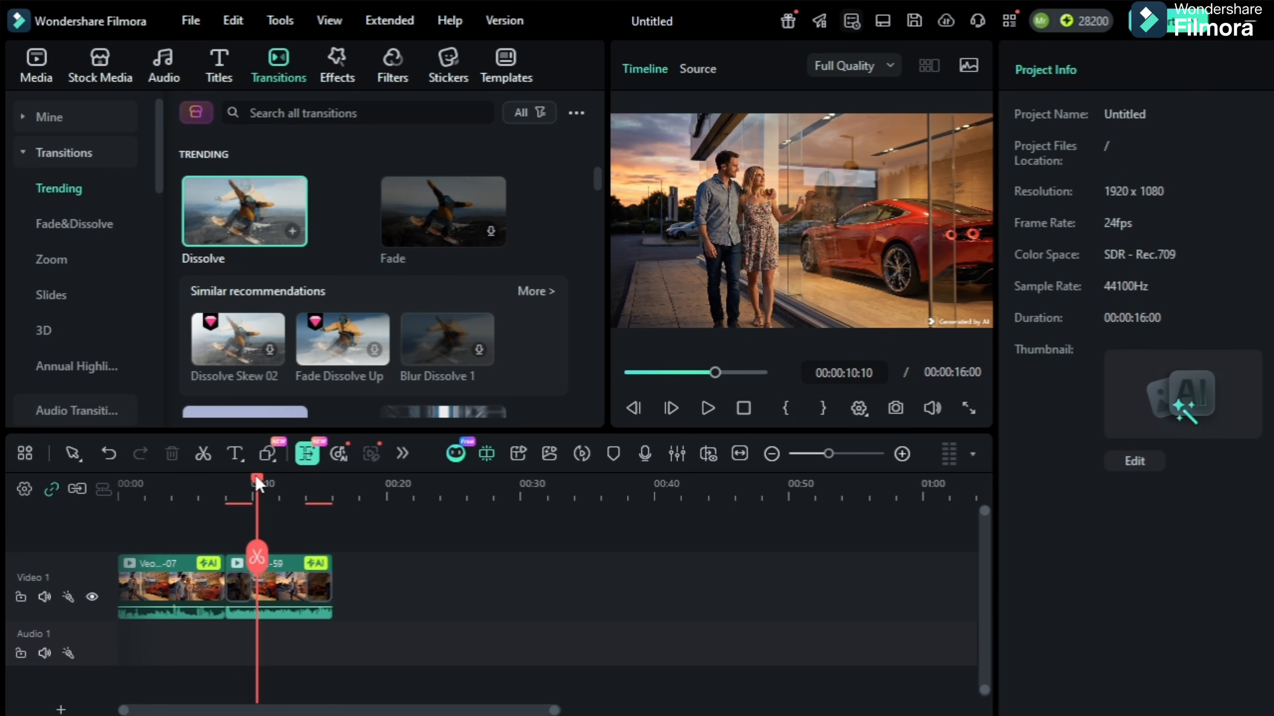
left_click_drag(229, 479, 202, 479)
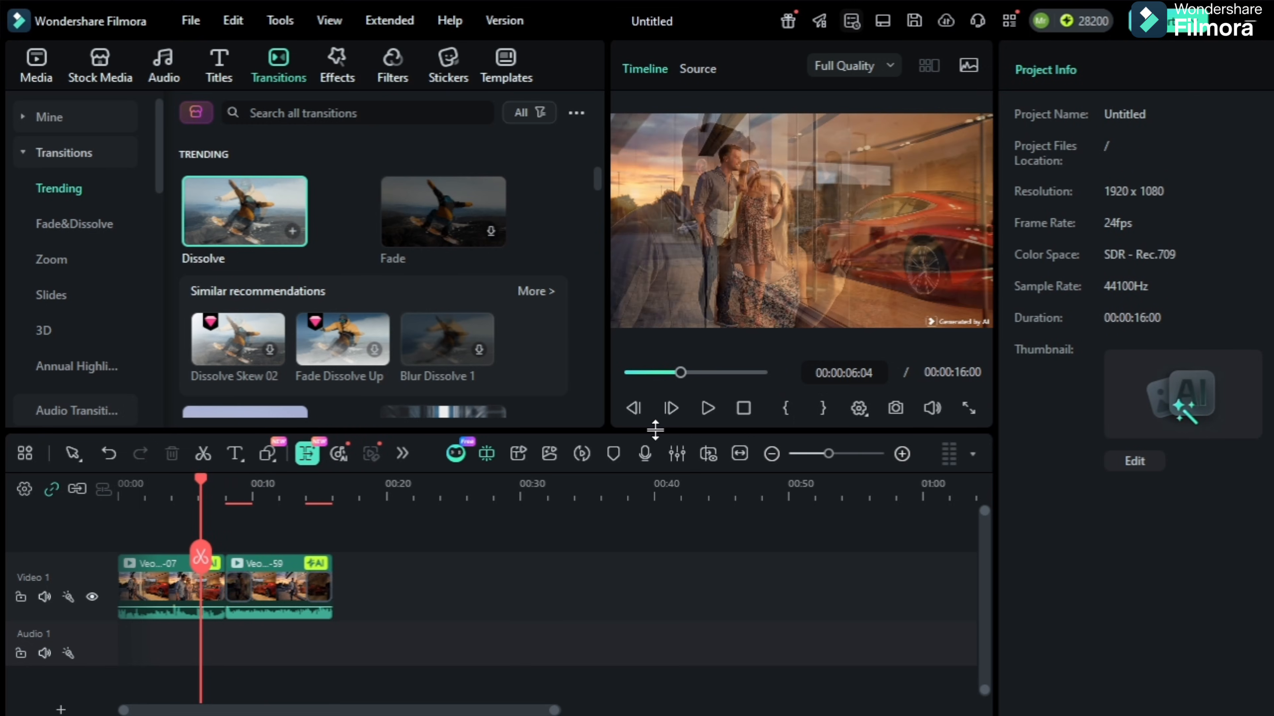
left_click(707, 408)
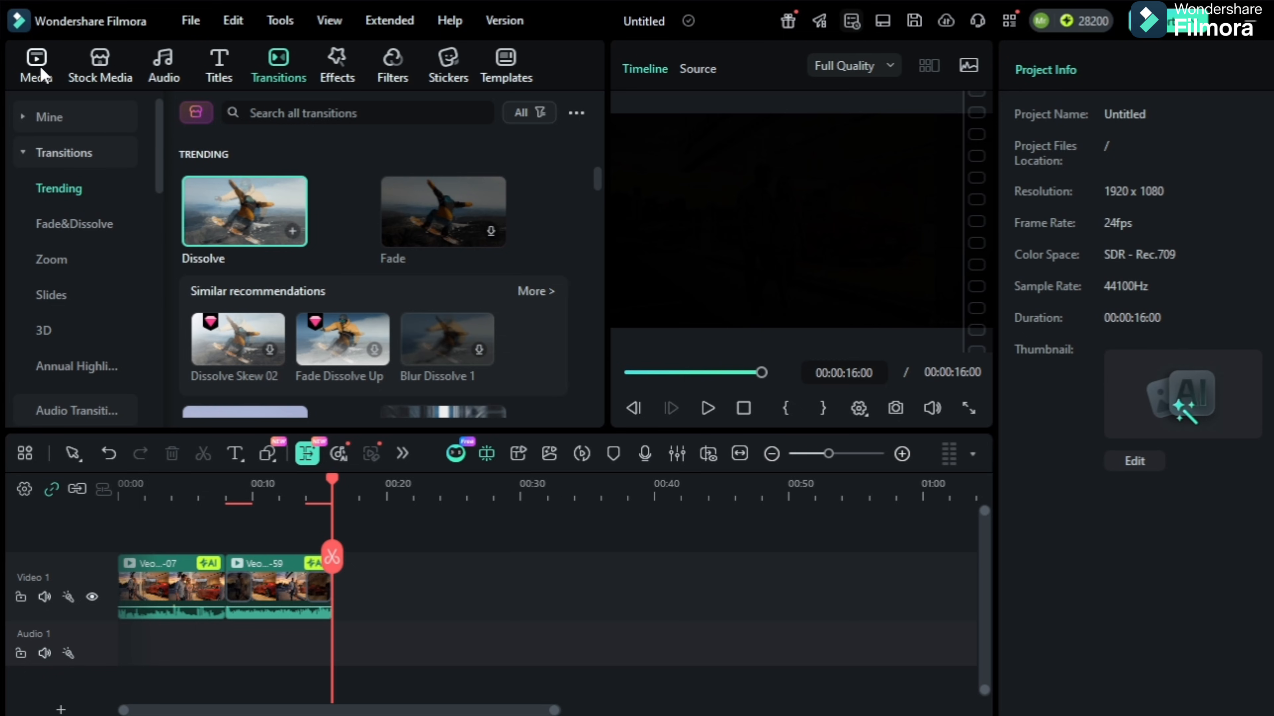
Replace the Image to Video source with the picture of the couple holding a lottery ticket, cropped to 16:9
left_click(84, 72)
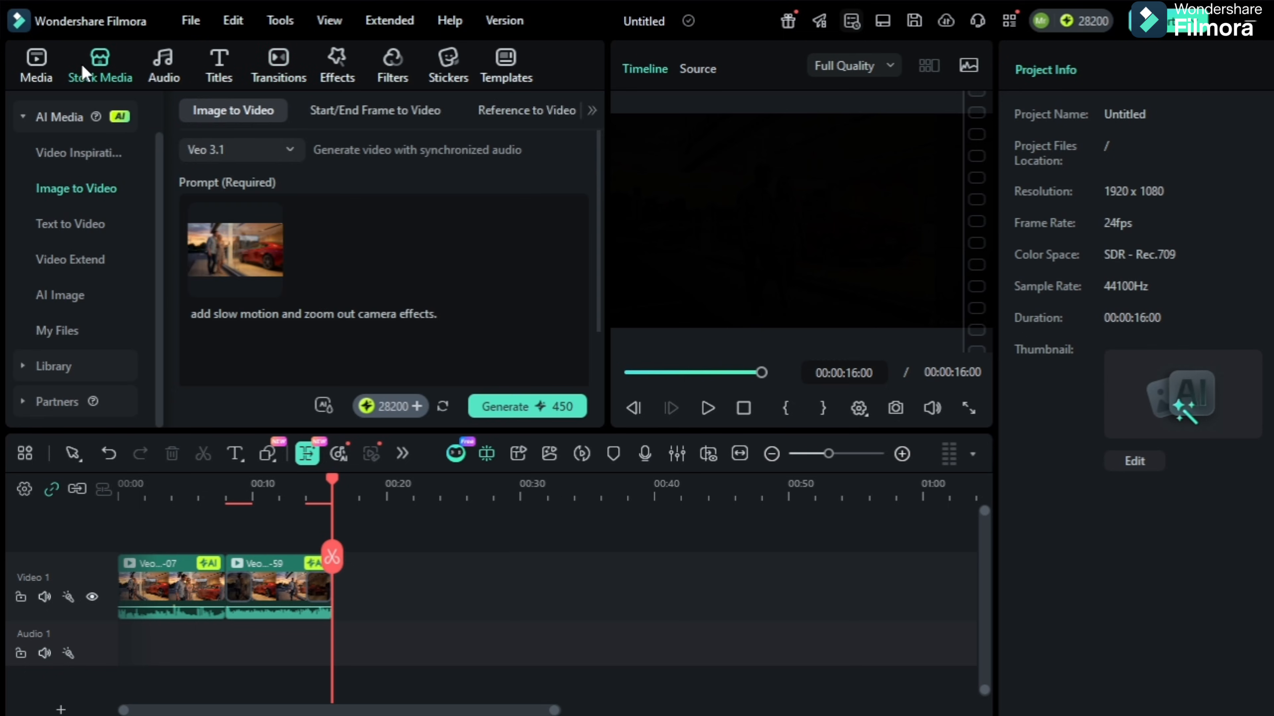
left_click(75, 190)
left_click(222, 253)
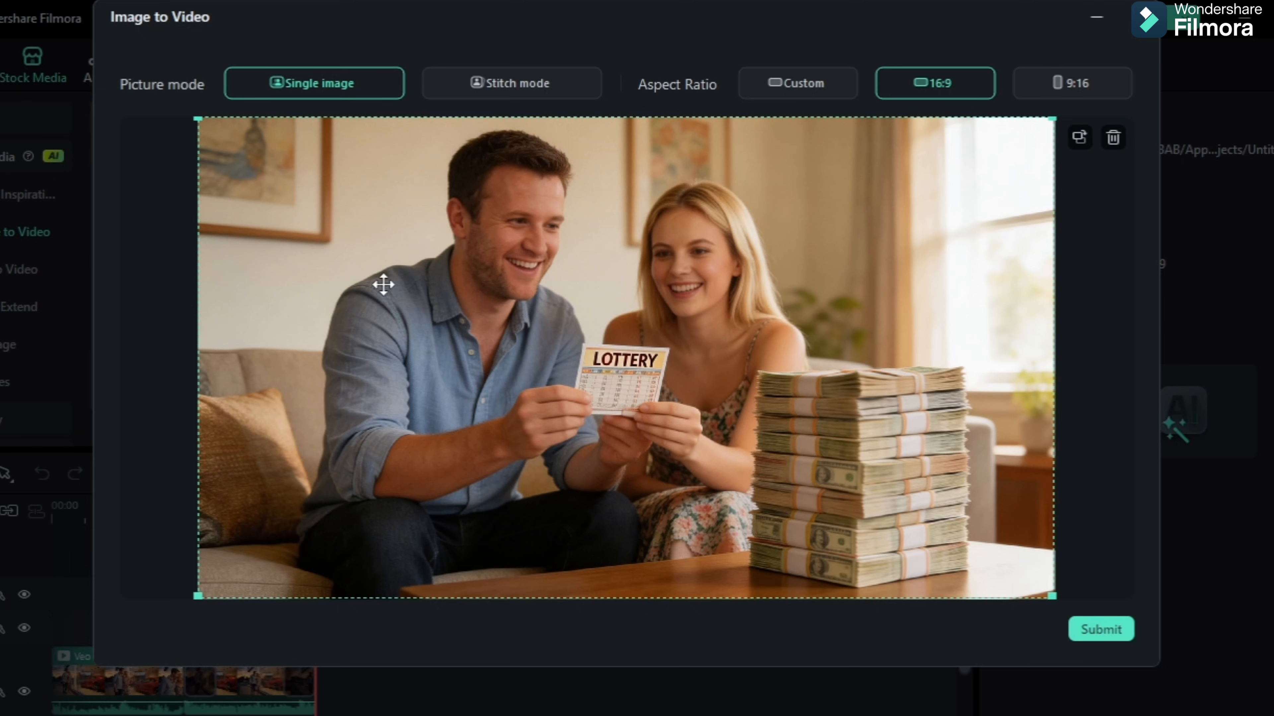
left_click(1086, 629)
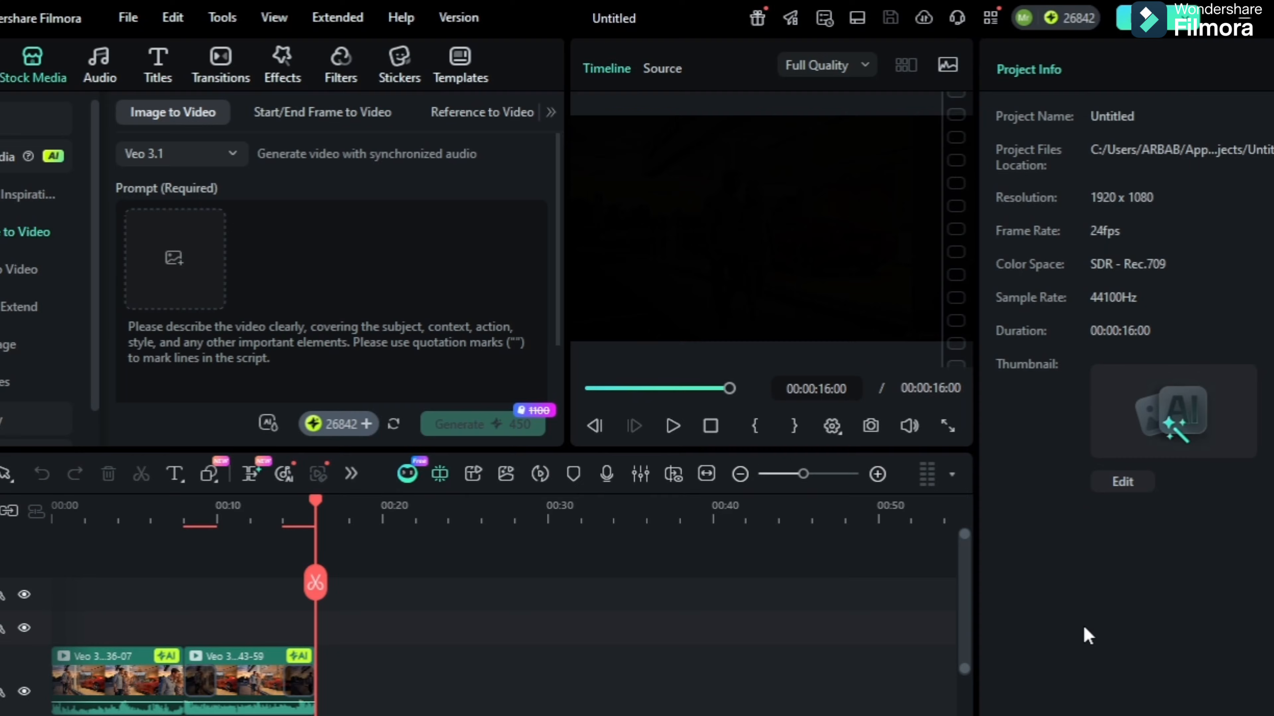
Generate a Veo 3.1 video from a prompt about the couple winning the lottery and discussing their dream car, and check its progress
left_click(143, 328)
type("Next day They won a lottery ticket in thier hands, and a large stack of dollar bills is placed in front of them. Both of them look extremely happy and are now discussing the purchase of their dream car.")
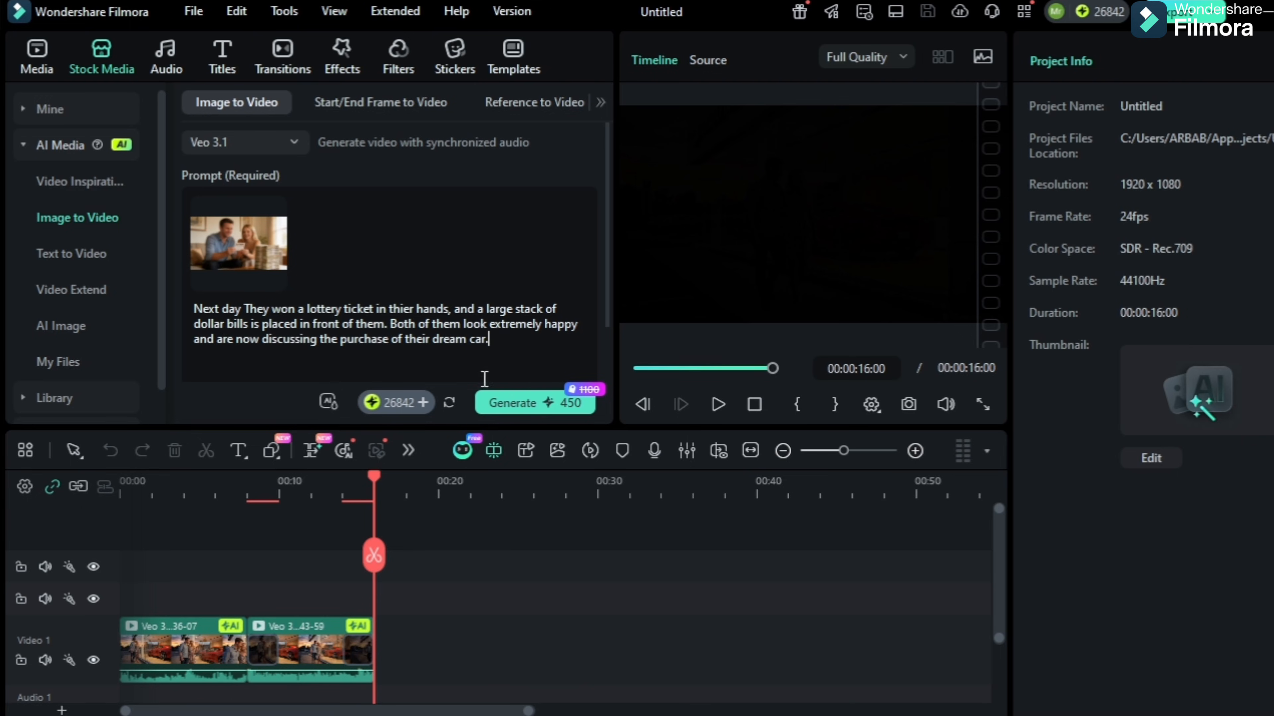
left_click(532, 412)
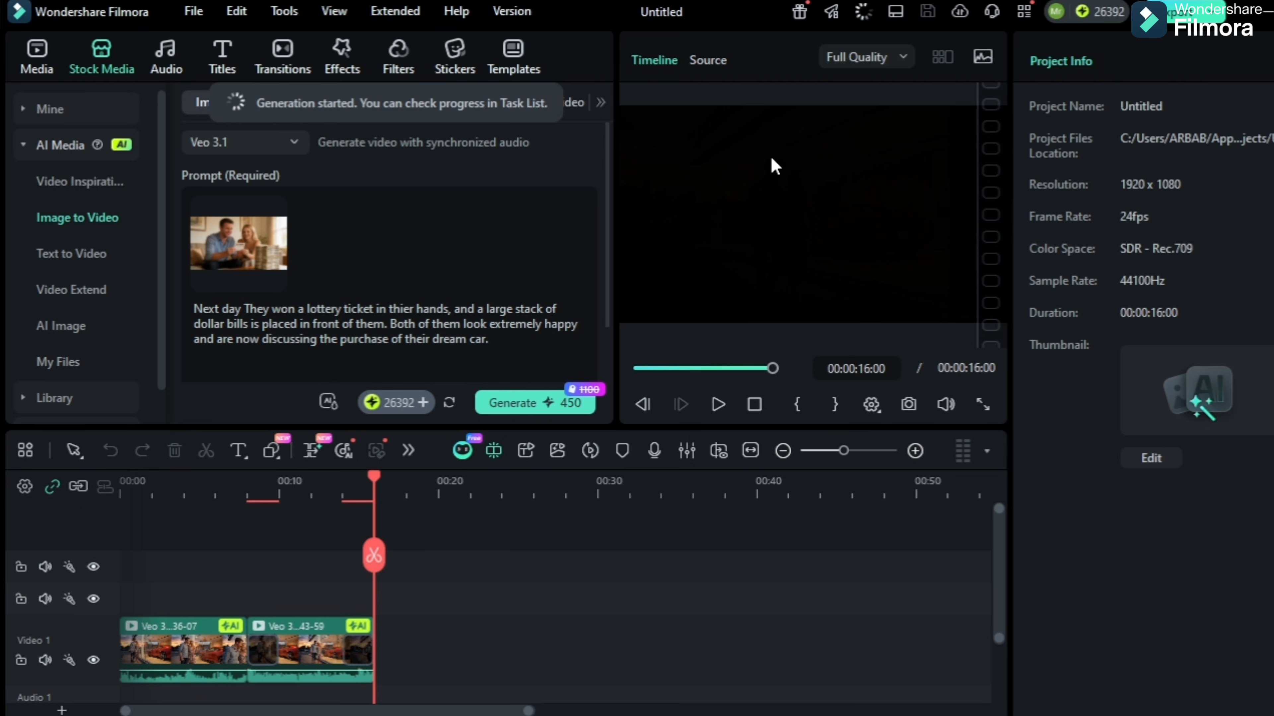
left_click(860, 16)
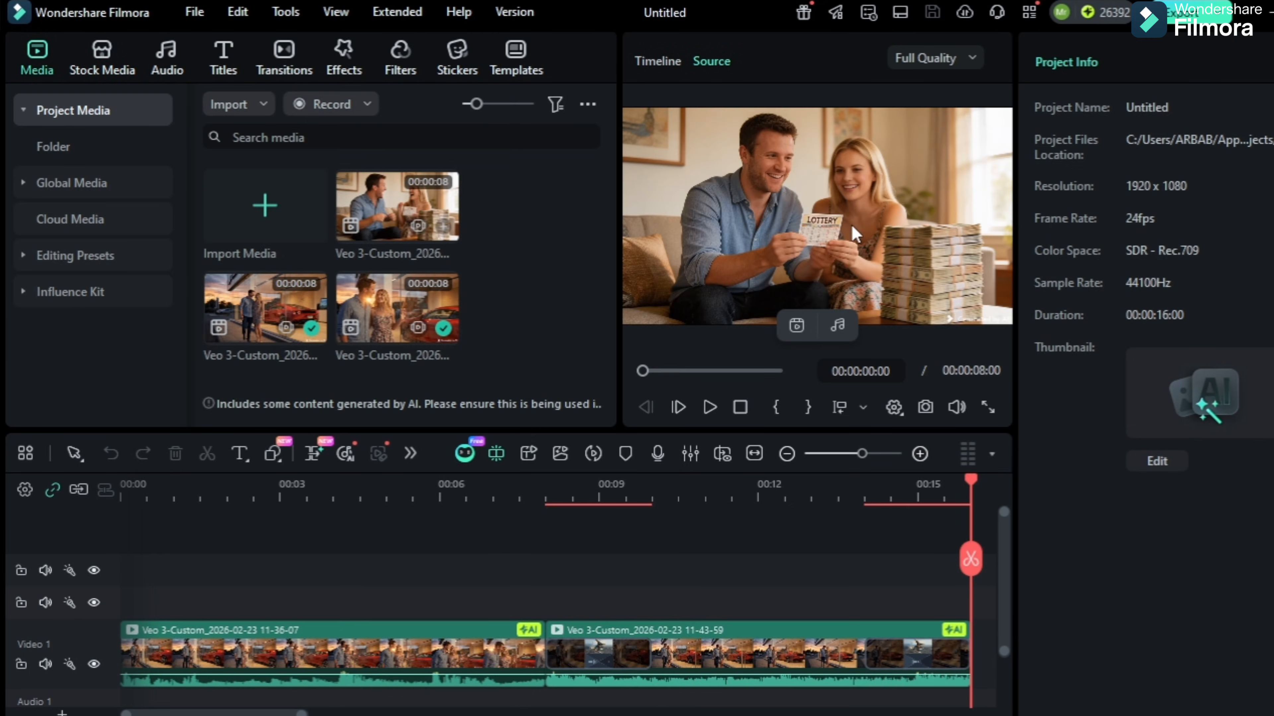
Preview the generated lottery clip and add it to the end of the timeline
left_click(707, 413)
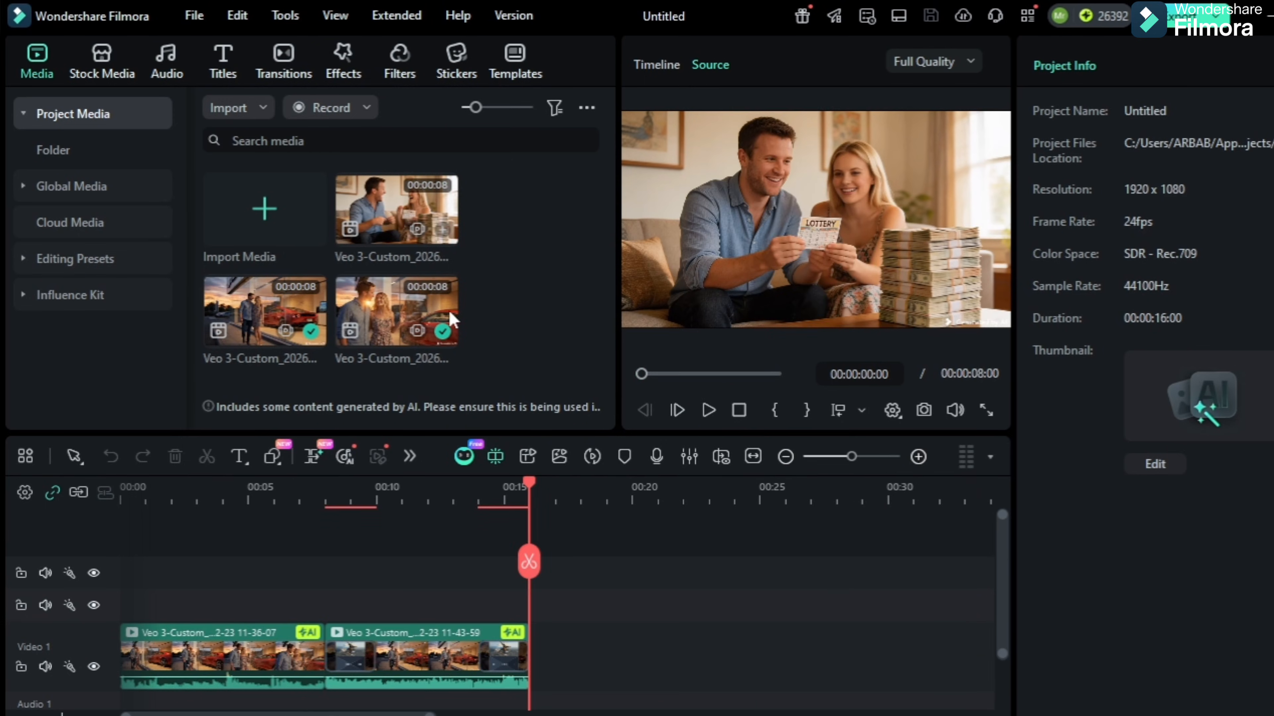
left_click(444, 227)
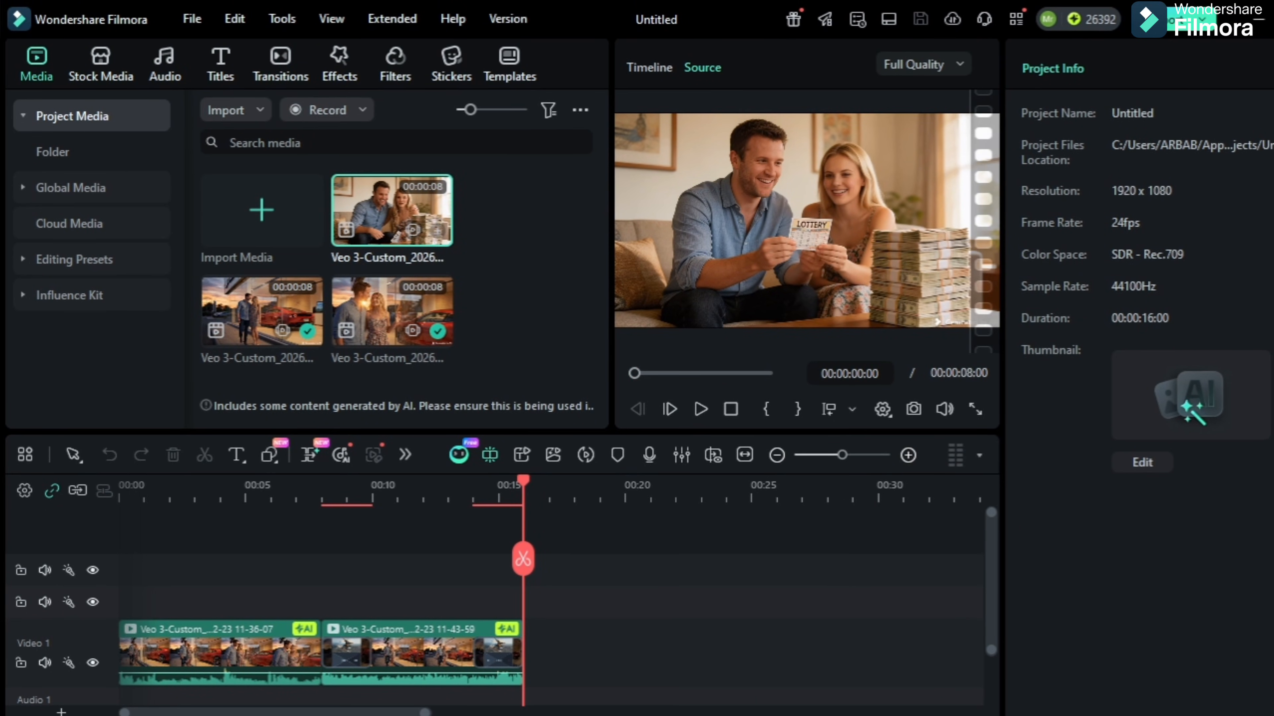
left_click(438, 230)
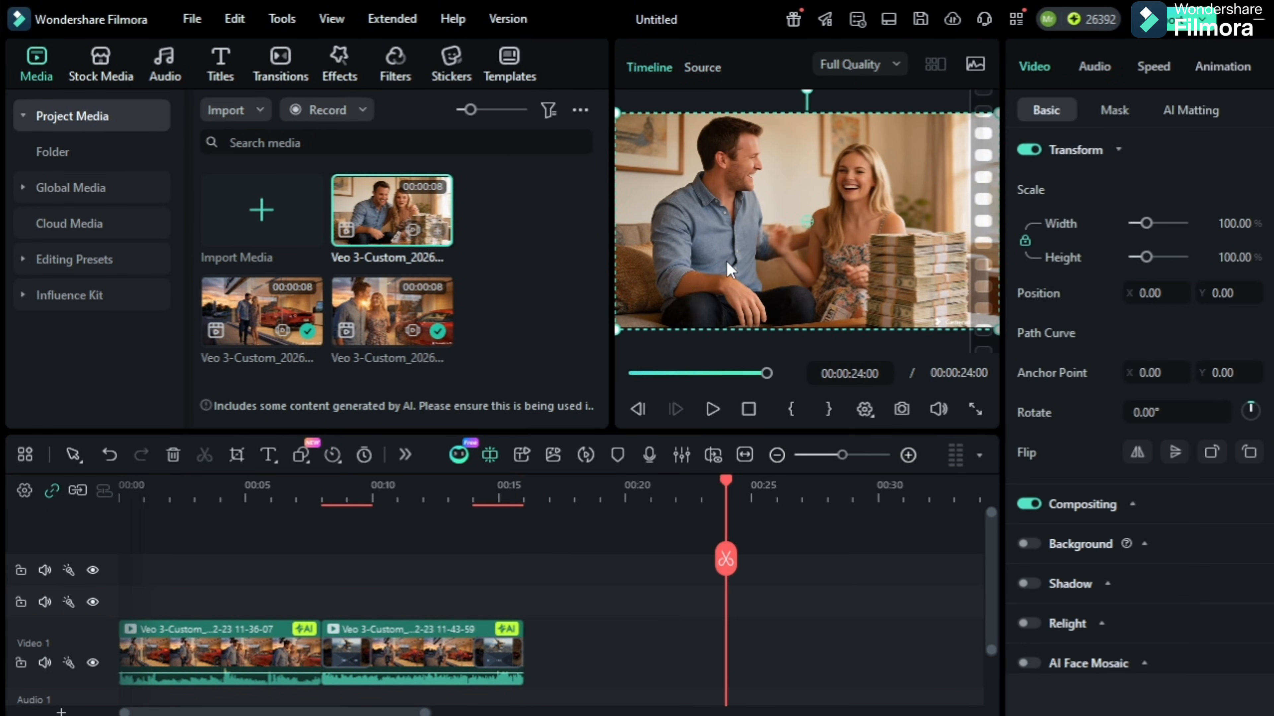